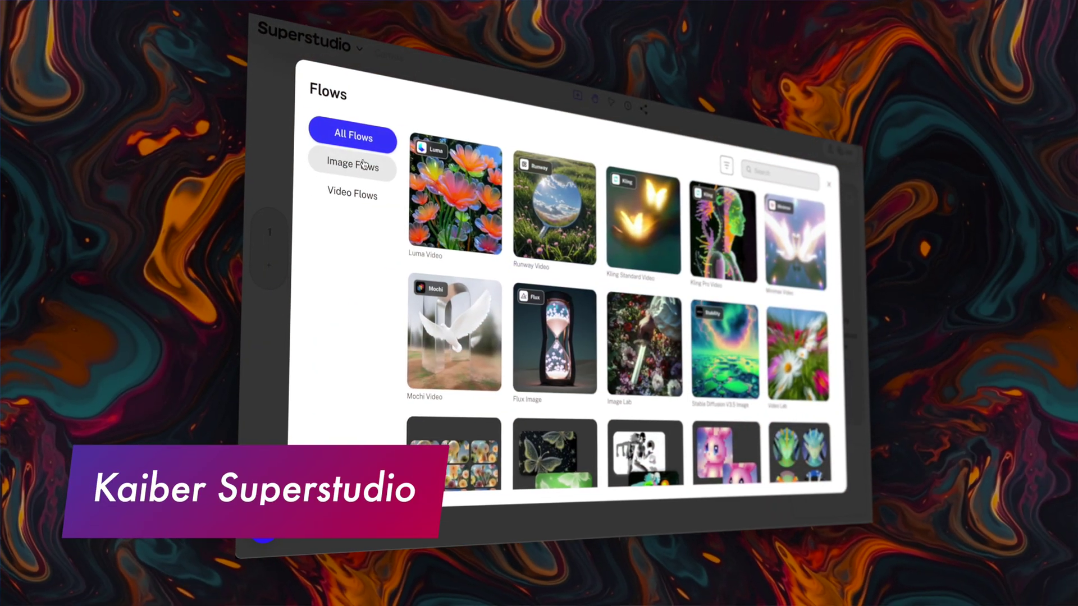
pyautogui.click(358, 164)
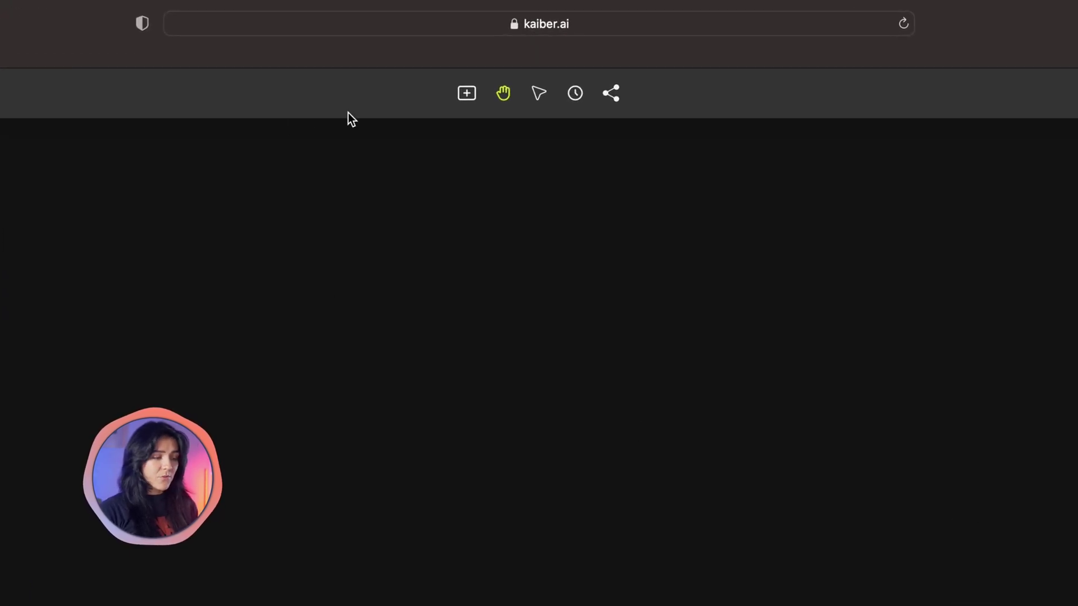
# Step: Look through the full list of Core Flows available for the canvas, and close it
pyautogui.click(462, 97)
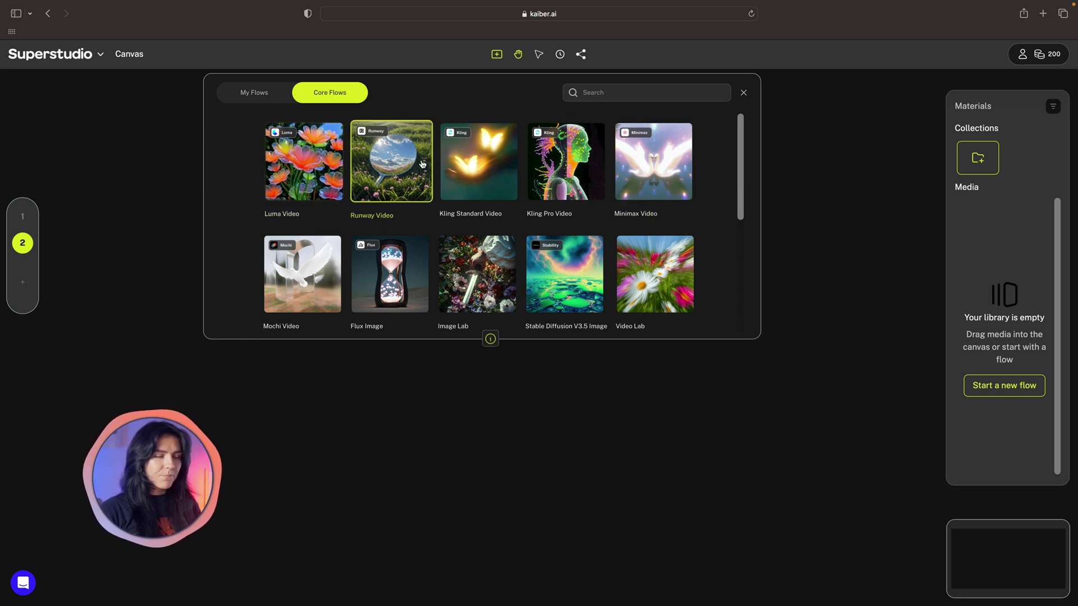
pyautogui.scroll(-2, 562, 270)
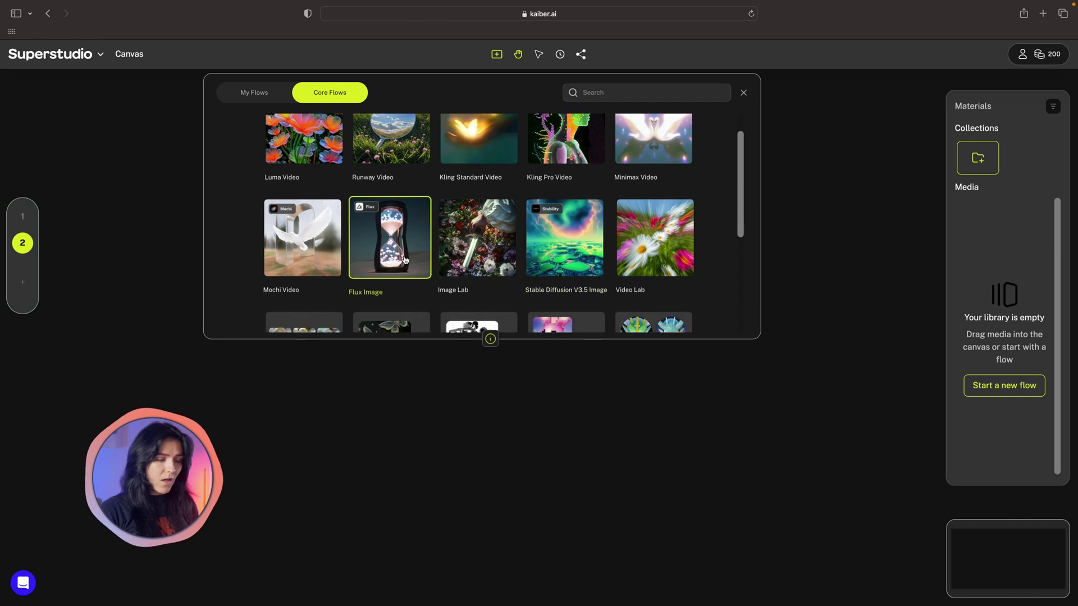
pyautogui.scroll(-5, 402, 260)
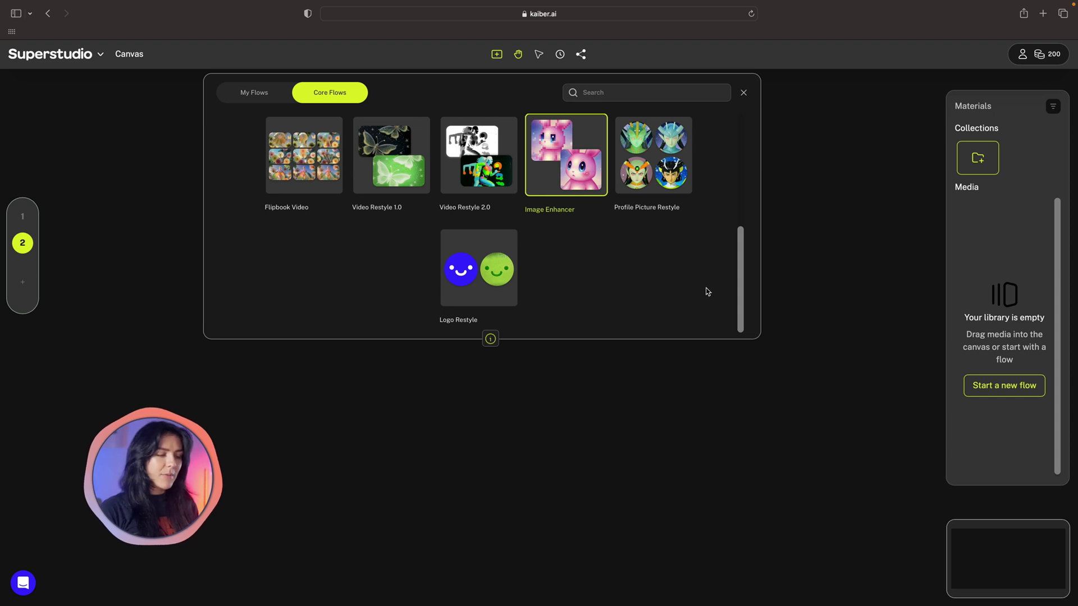
pyautogui.scroll(1, 707, 291)
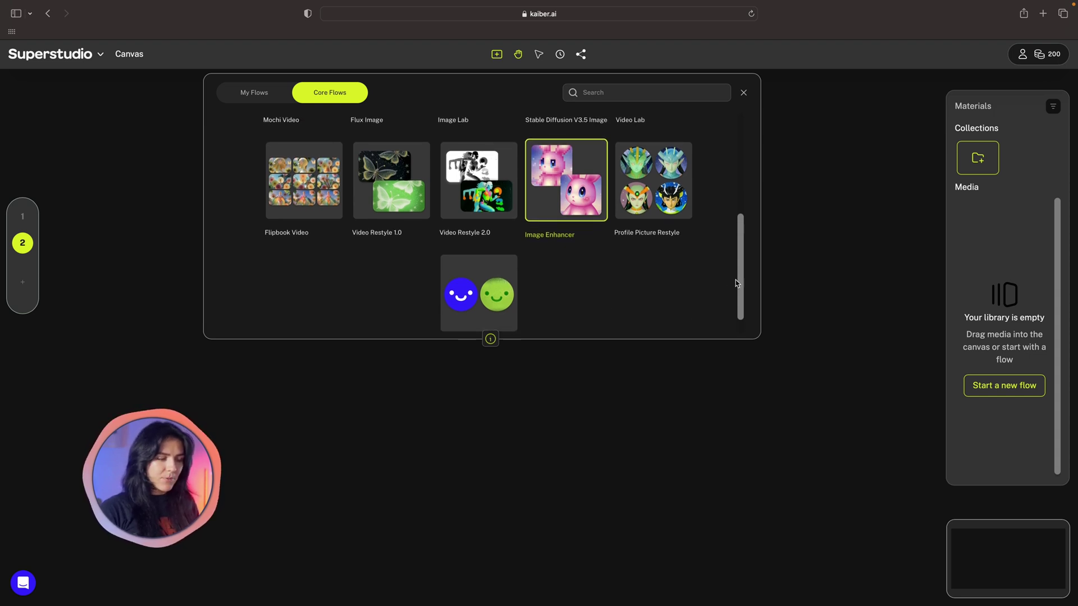
pyautogui.scroll(5, 736, 281)
pyautogui.scroll(1, 737, 283)
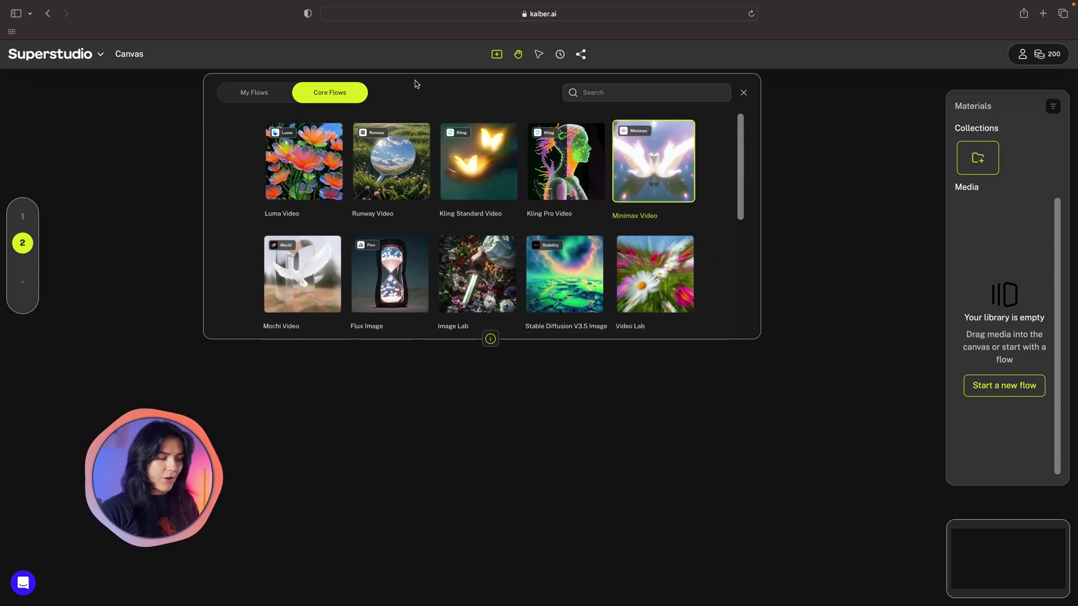
pyautogui.click(497, 54)
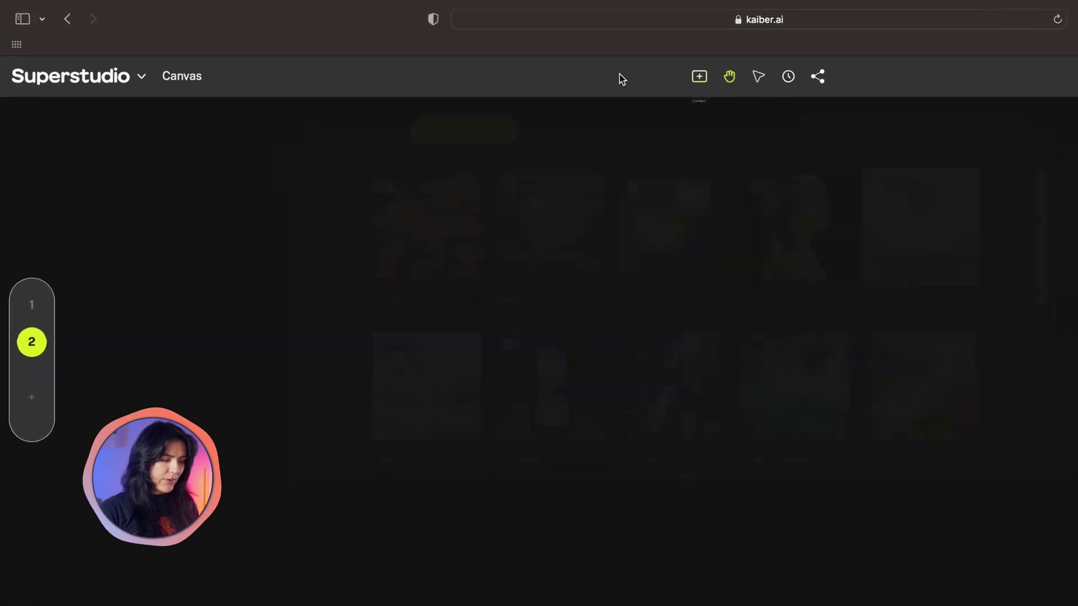
# Step: Browse the Creative Templates gallery from start to end and back, and close it
pyautogui.click(167, 93)
pyautogui.click(137, 137)
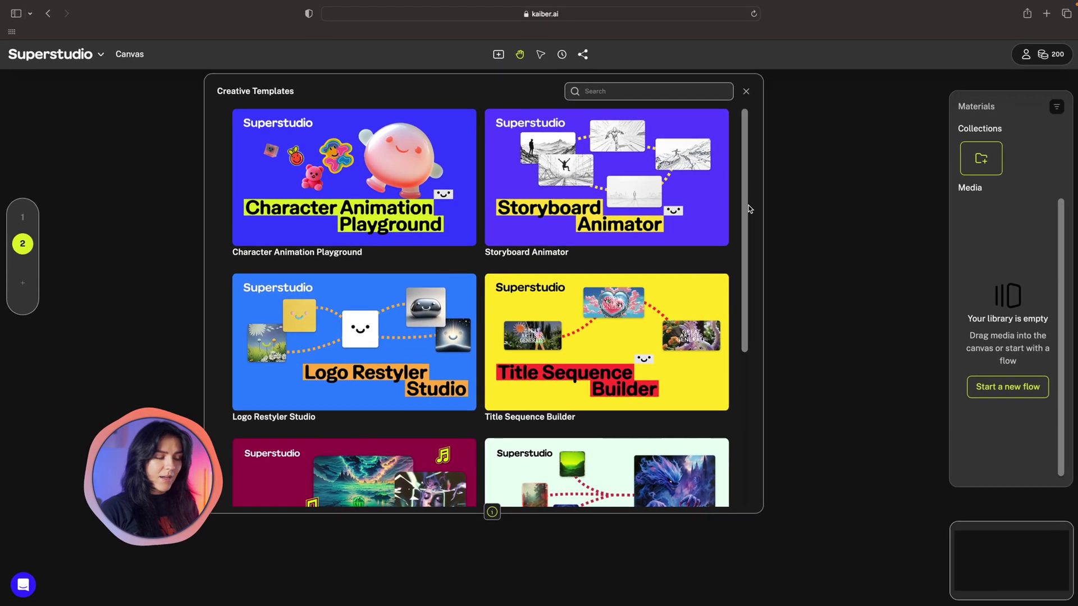
pyautogui.moveTo(746, 208); pyautogui.dragTo(747, 378)
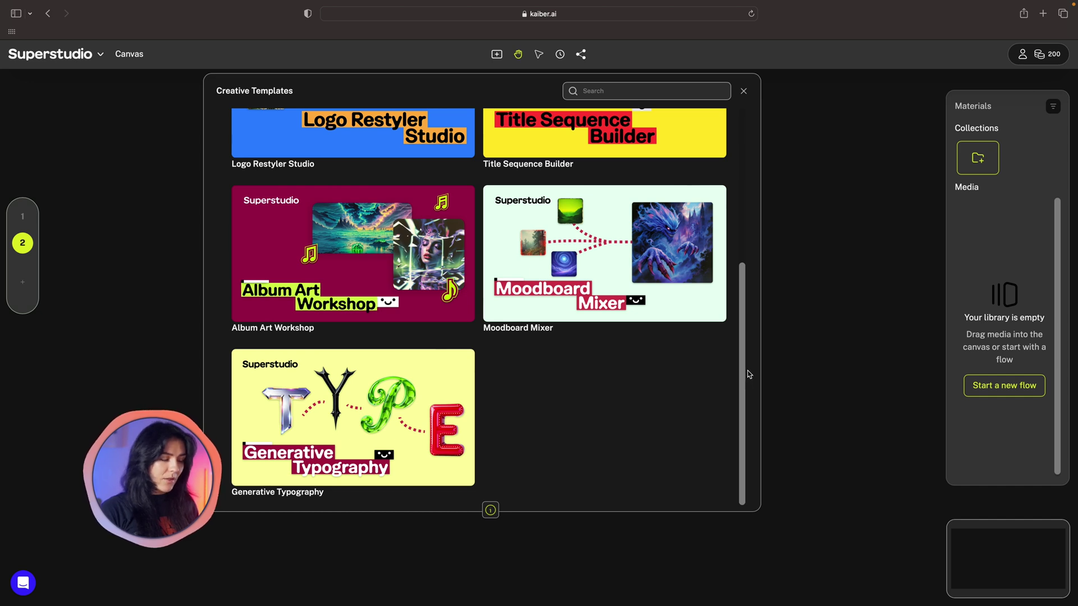
pyautogui.moveTo(751, 366); pyautogui.dragTo(746, 197)
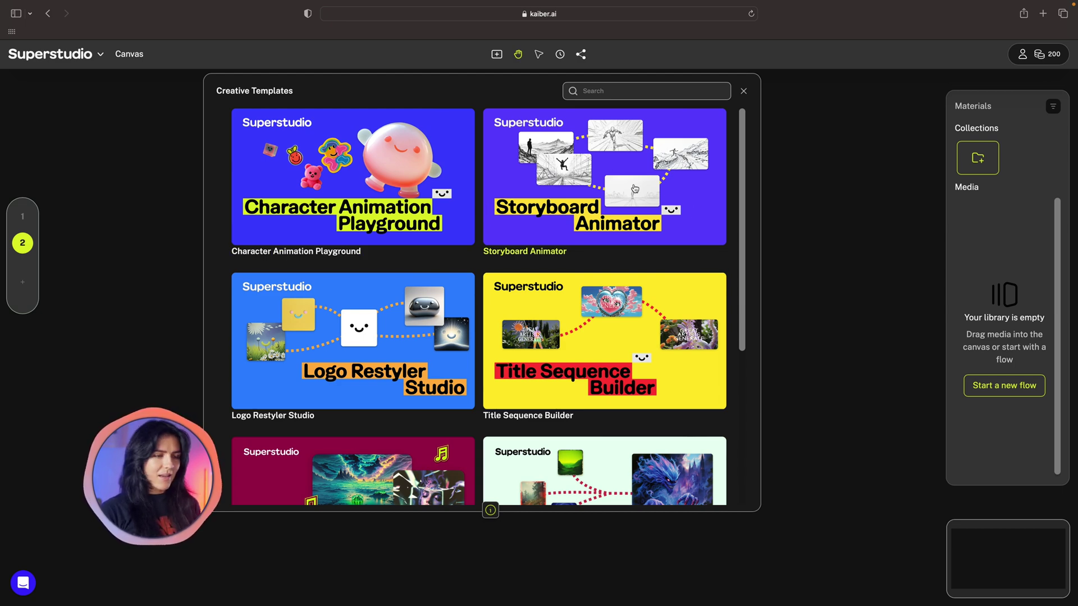
pyautogui.click(744, 91)
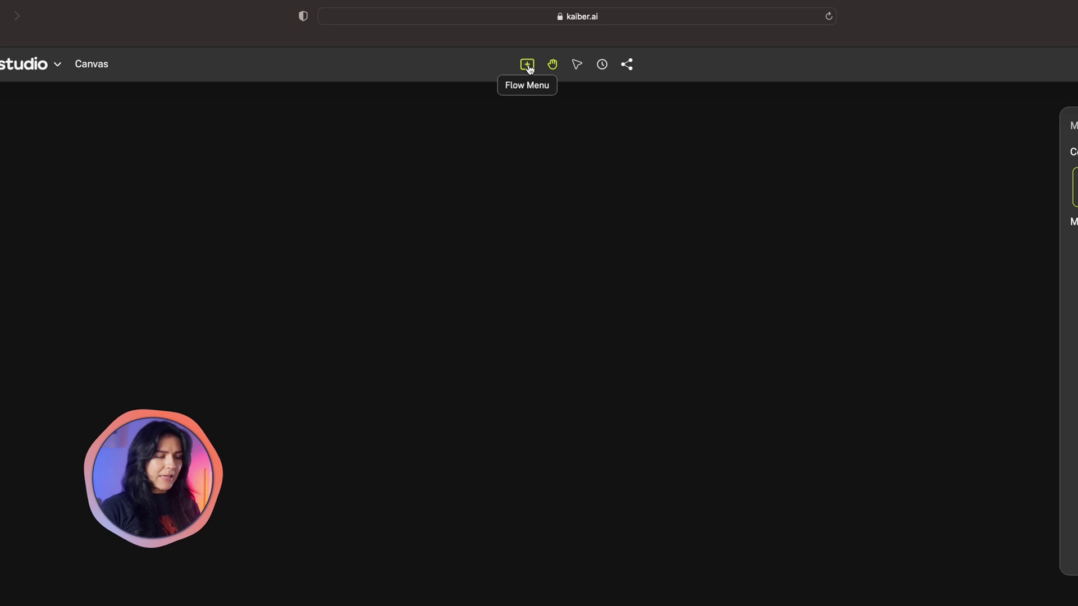
# Step: Add a Flux Image flow from the Core Flows and shift it left on the canvas
pyautogui.click(528, 67)
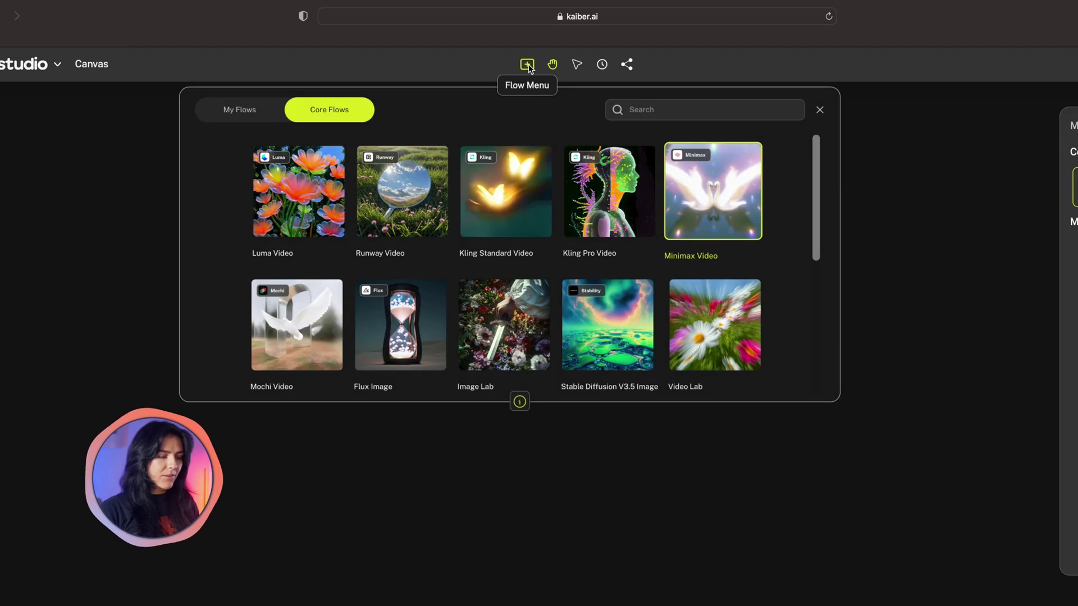
pyautogui.moveTo(817, 208); pyautogui.dragTo(813, 234)
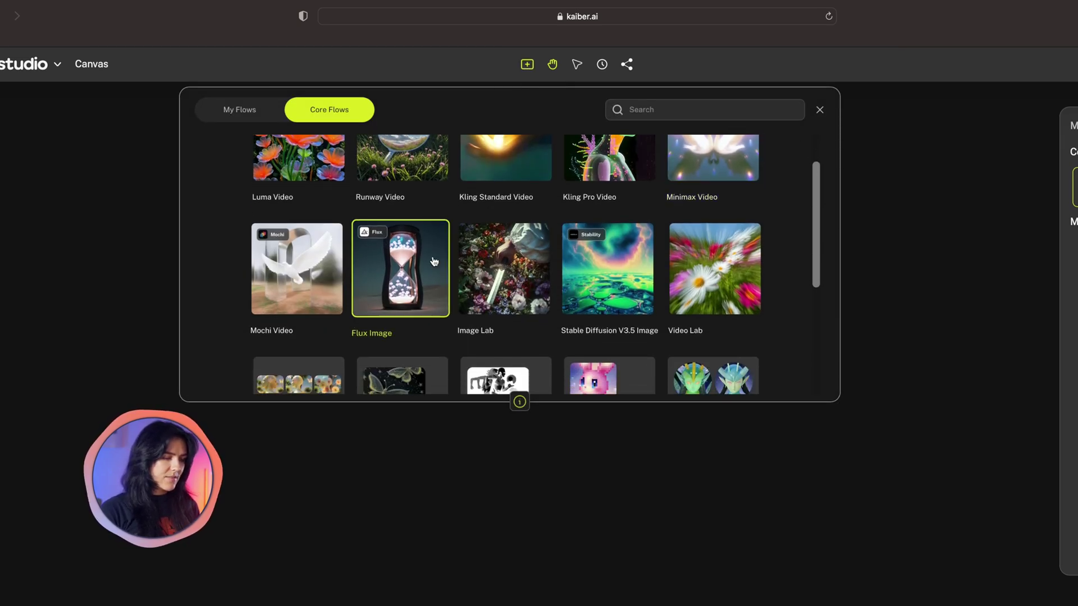
pyautogui.click(410, 263)
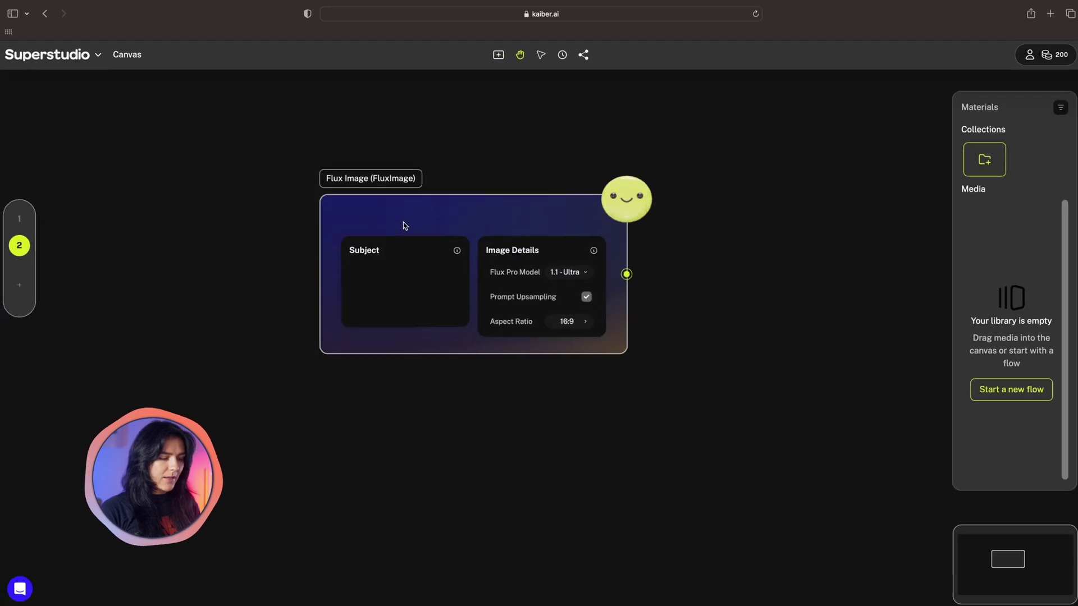
pyautogui.moveTo(508, 196)
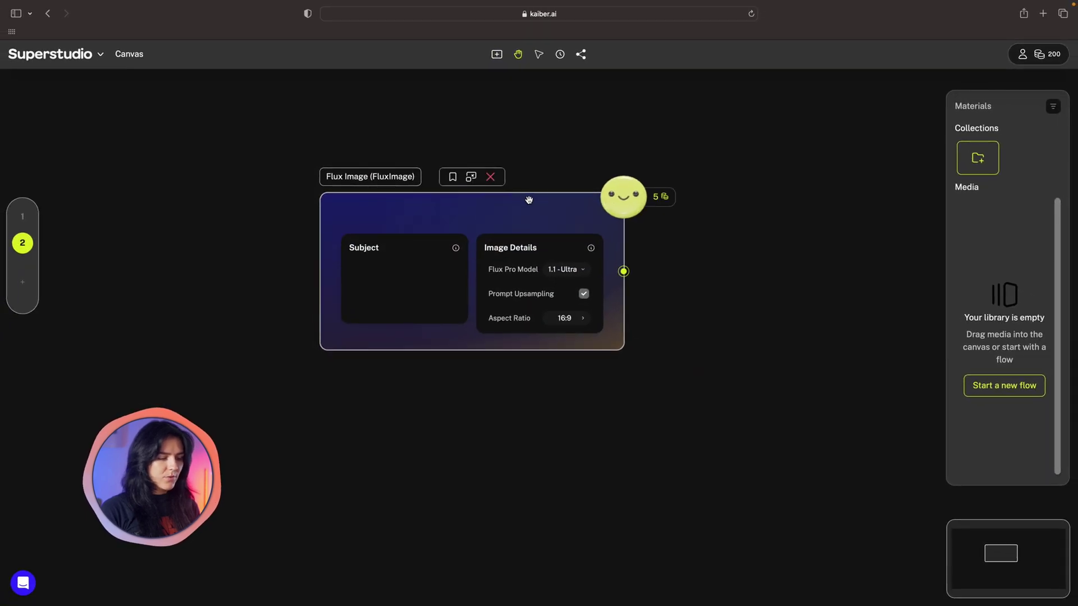
pyautogui.moveTo(529, 200); pyautogui.dragTo(411, 215)
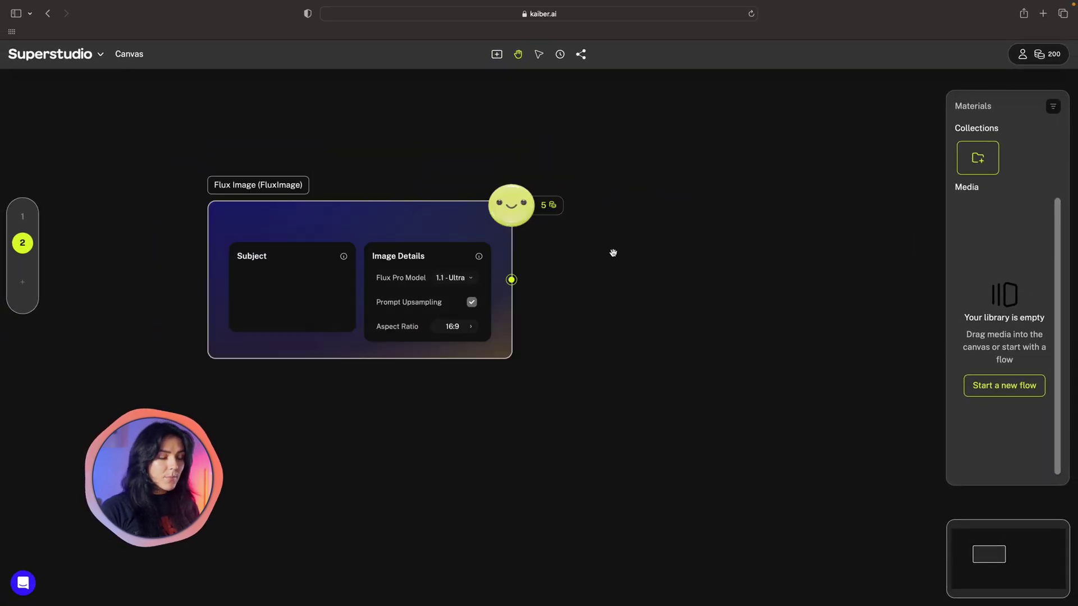
# Step: Enter the Flux Image subject "An astronaut standing on an alien planet with a colorful sky and glowing planets"
pyautogui.click(272, 272)
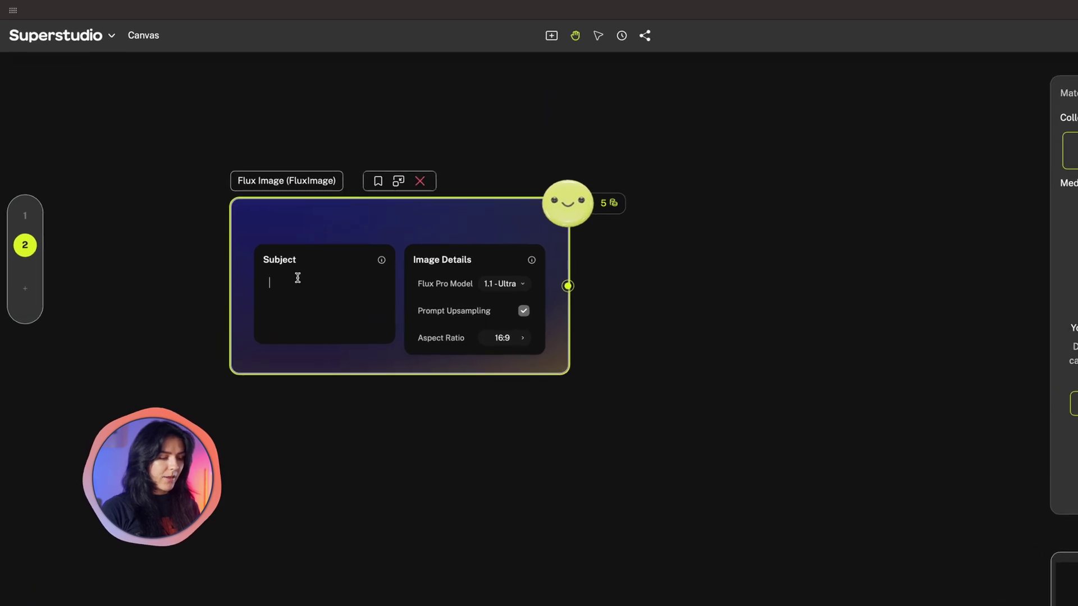
pyautogui.write('An astronaut standing on an alien planet with a colorful sky and glowing planets')
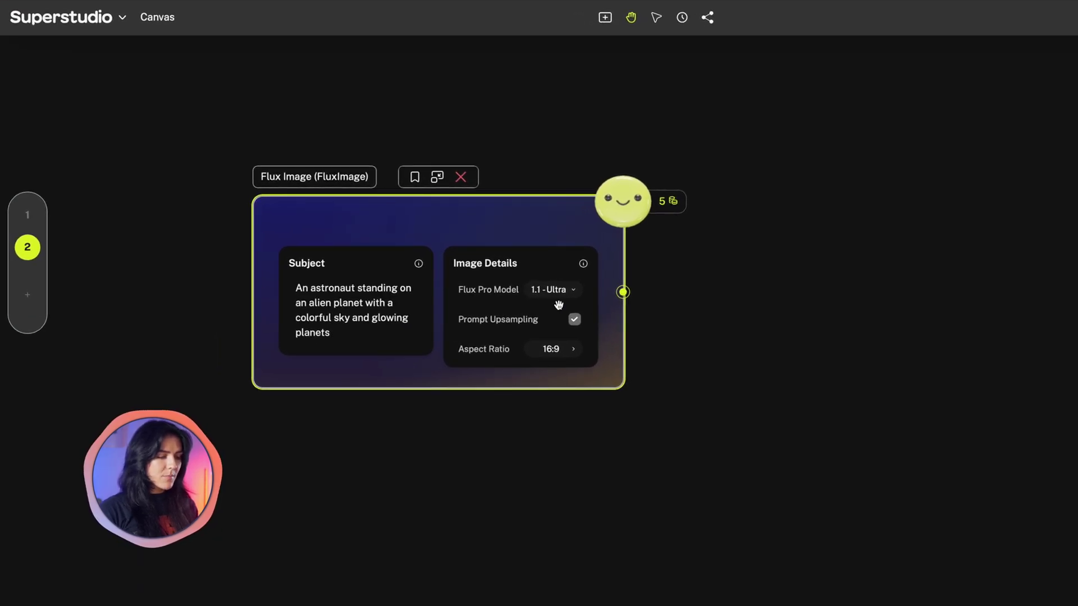
pyautogui.moveTo(366, 337); pyautogui.dragTo(287, 279)
pyautogui.click(366, 349)
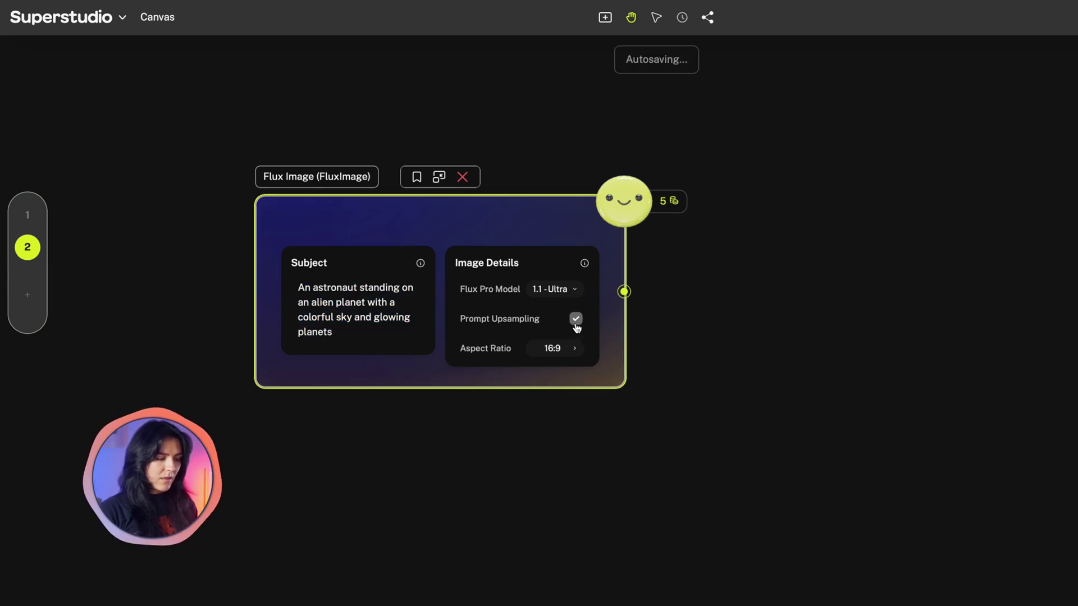
# Step: Set the Flux Image aspect ratio to 1:1 and generate two images from the prompt
pyautogui.click(574, 350)
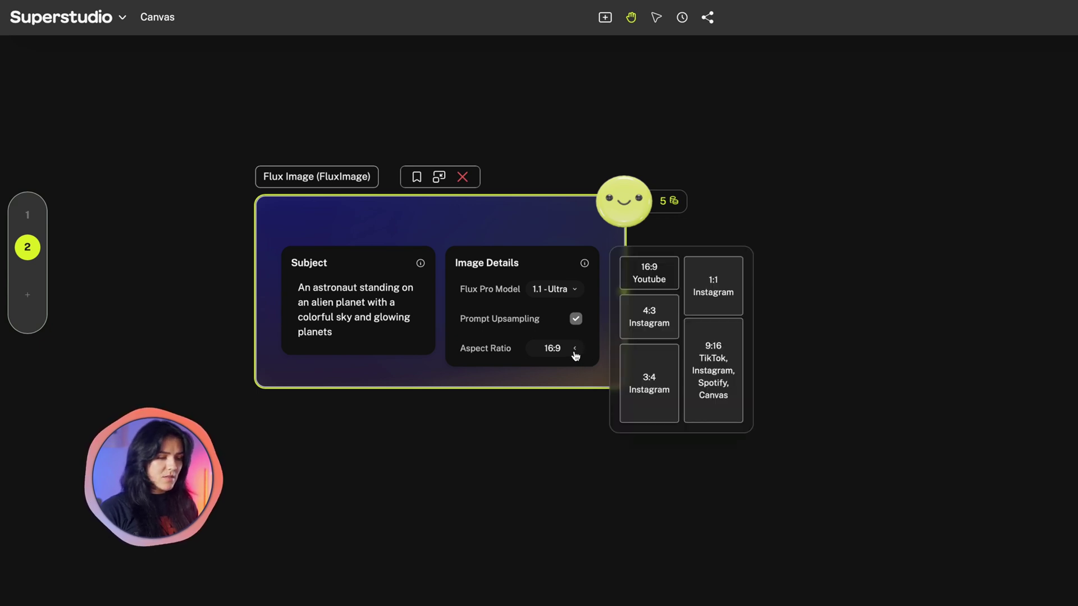
pyautogui.click(712, 288)
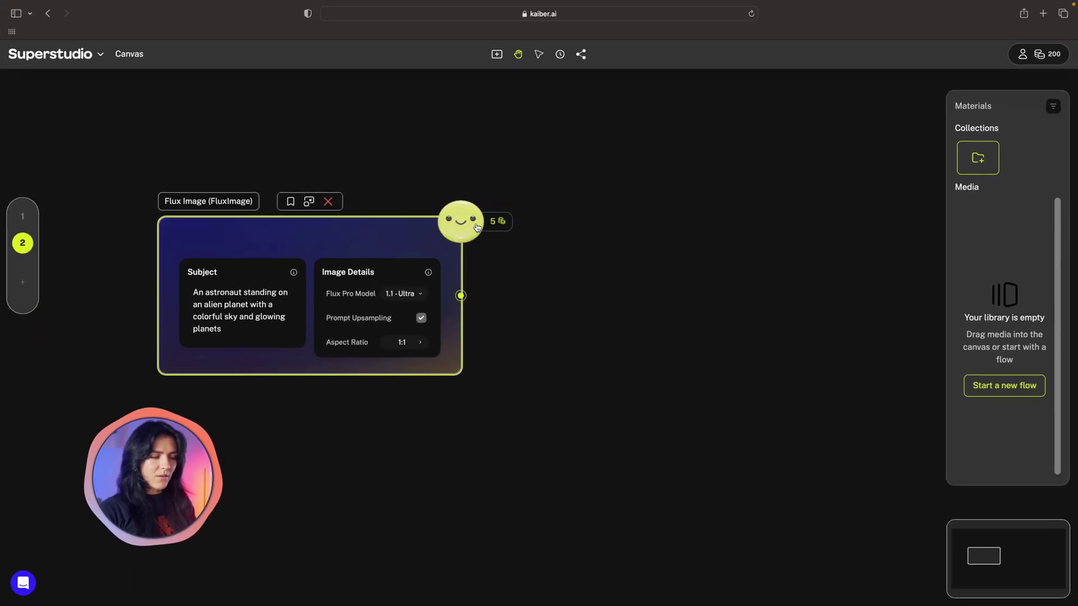
pyautogui.click(475, 226)
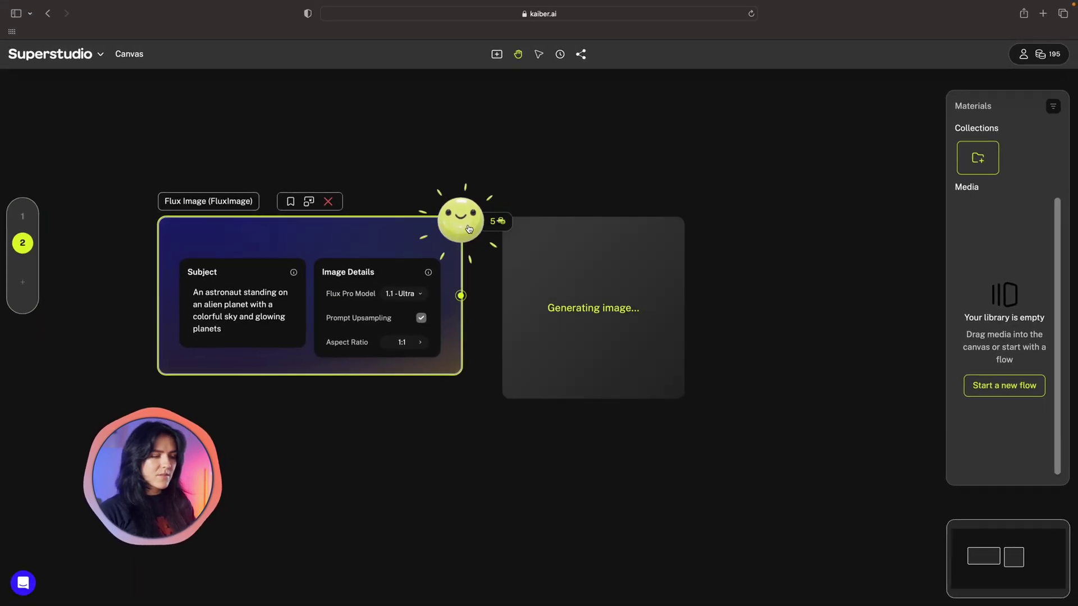
pyautogui.click(469, 228)
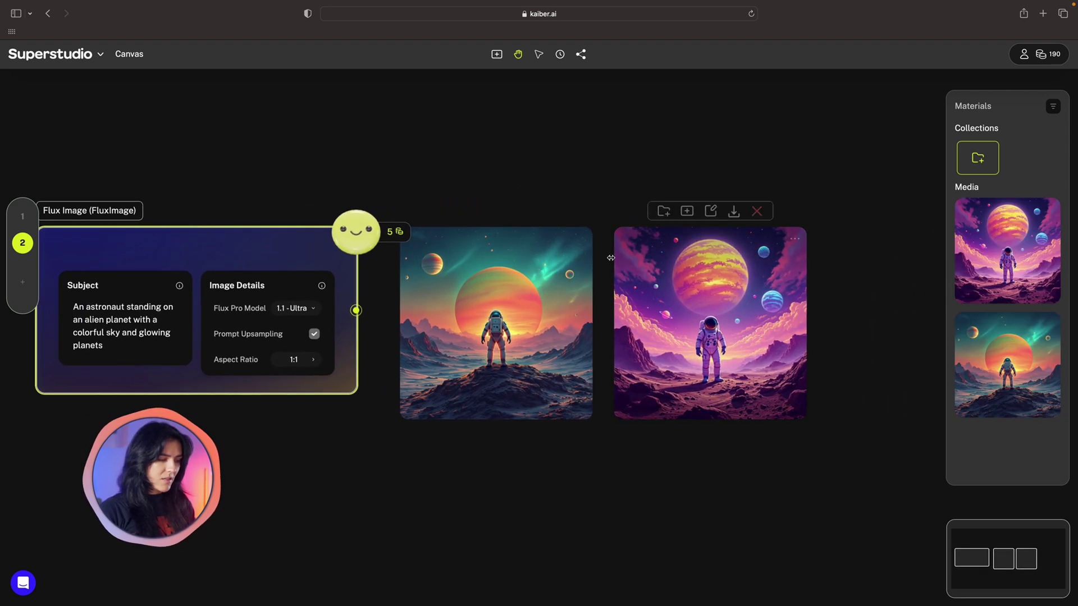
# Step: Use the purple-sky astronaut image in a Luma Video flow as start keyframe and generate the video
pyautogui.scroll(5, 603, 261)
pyautogui.moveTo(548, 211)
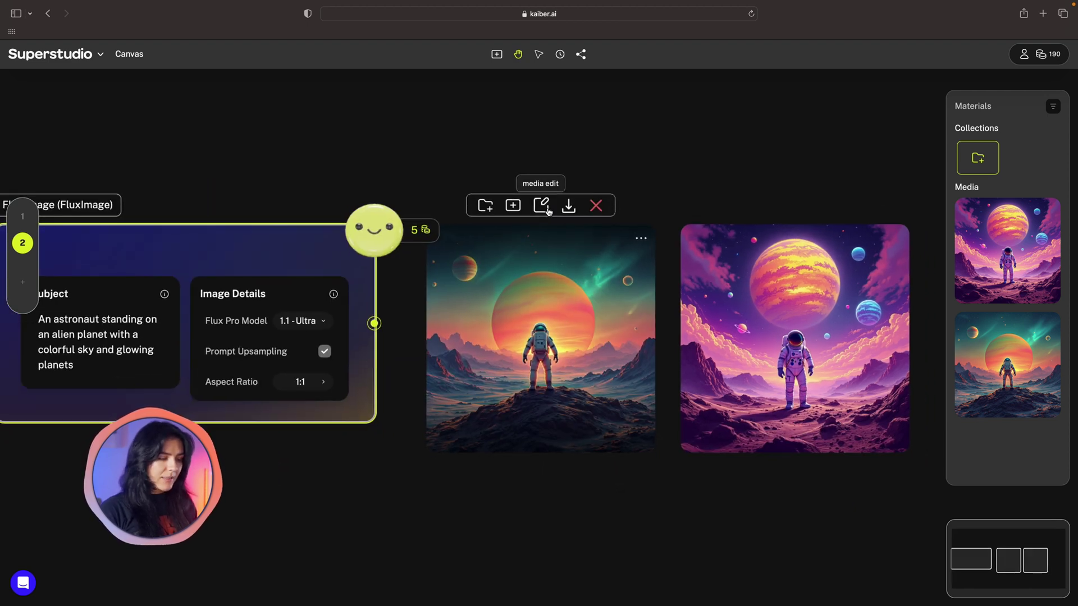
pyautogui.scroll(-1, 549, 210)
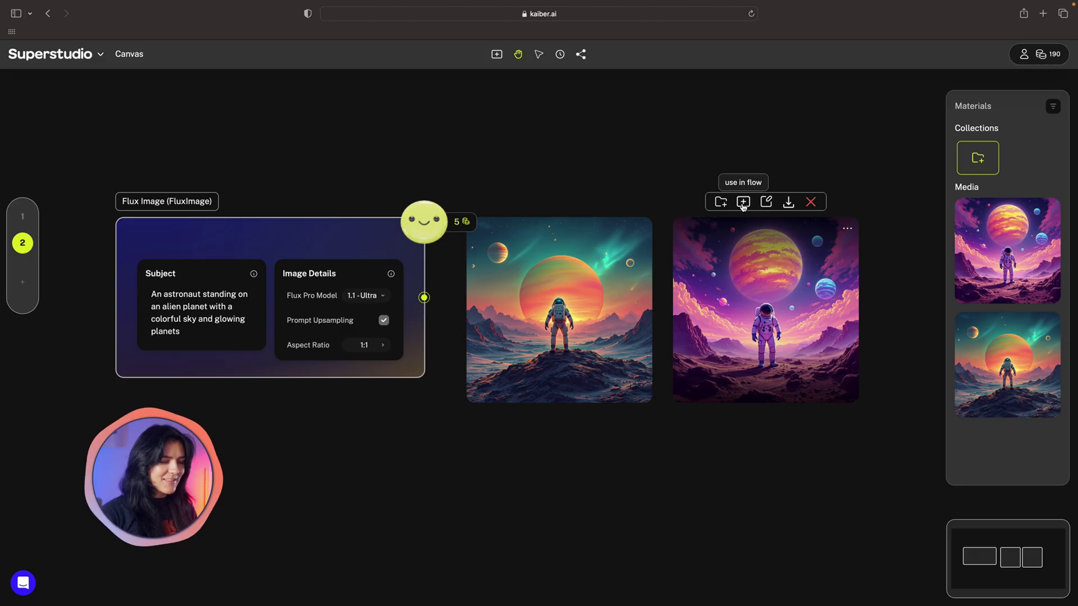
pyautogui.click(743, 203)
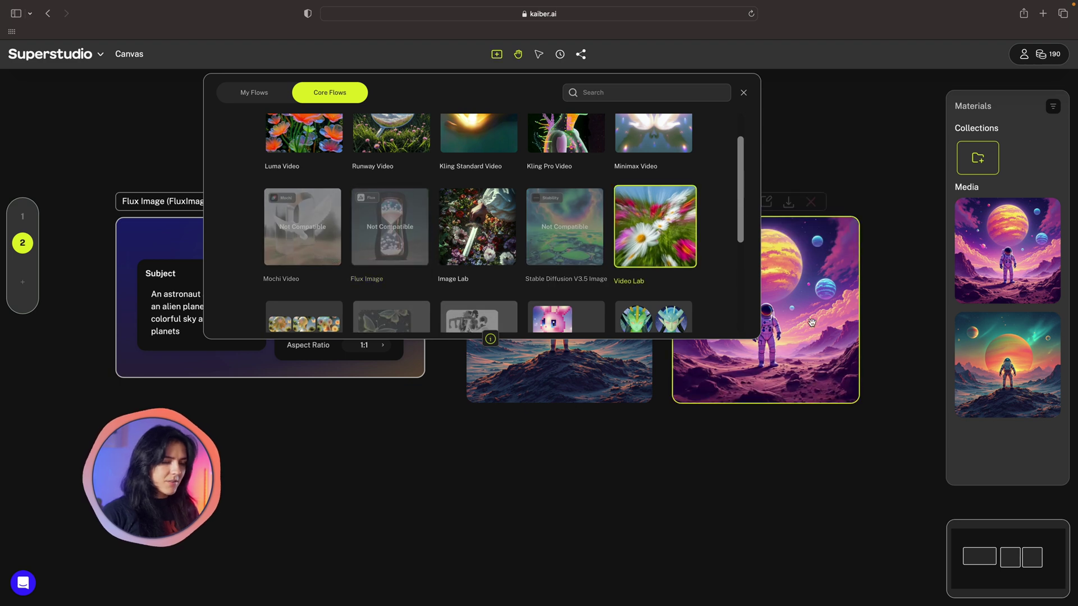
pyautogui.scroll(2, 526, 223)
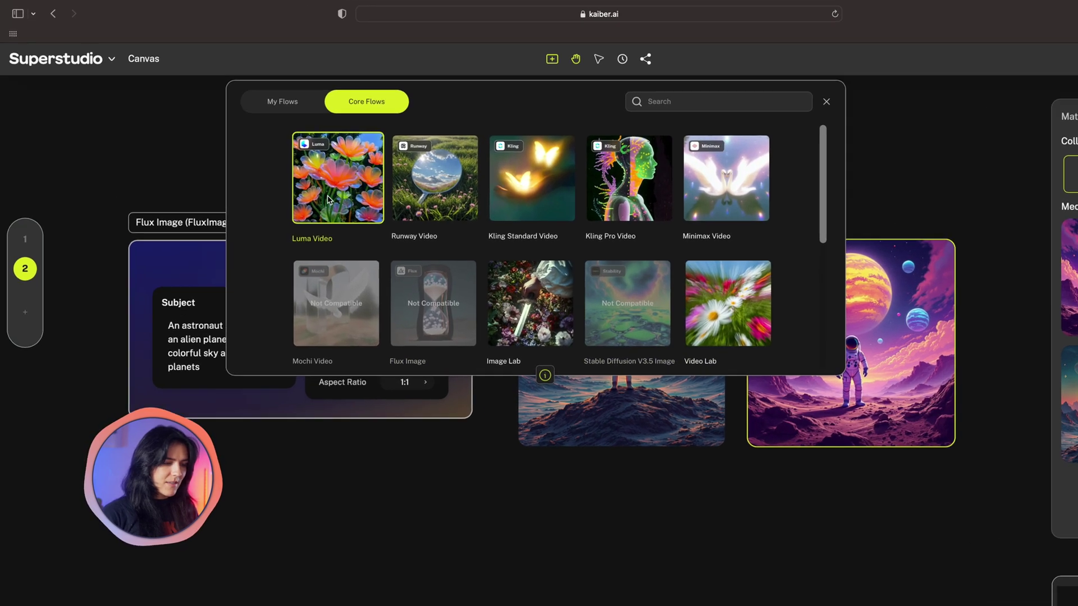
pyautogui.click(329, 198)
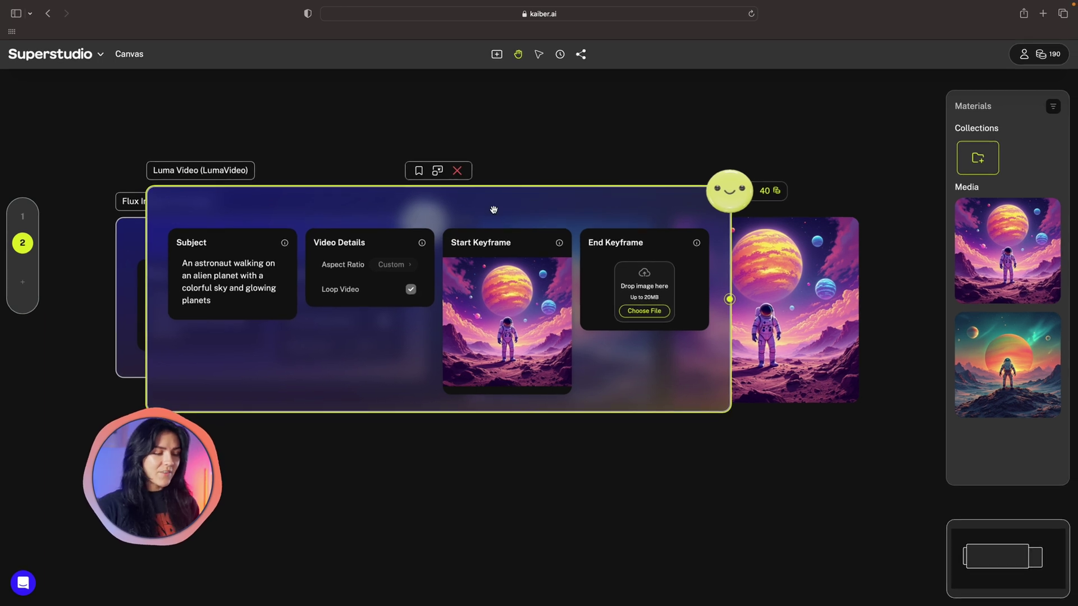
pyautogui.click(733, 191)
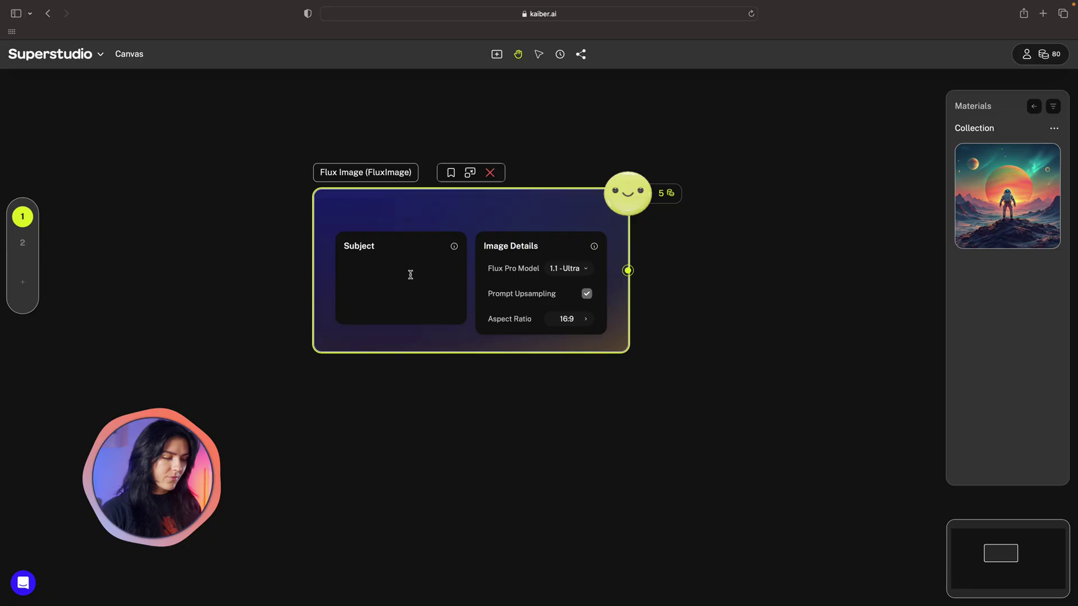
# Step: Enter the Flux Image subject "a bunny sitting in the middle of a magical forest" and set the aspect ratio to 9:16
pyautogui.write('a bunny sitting i')
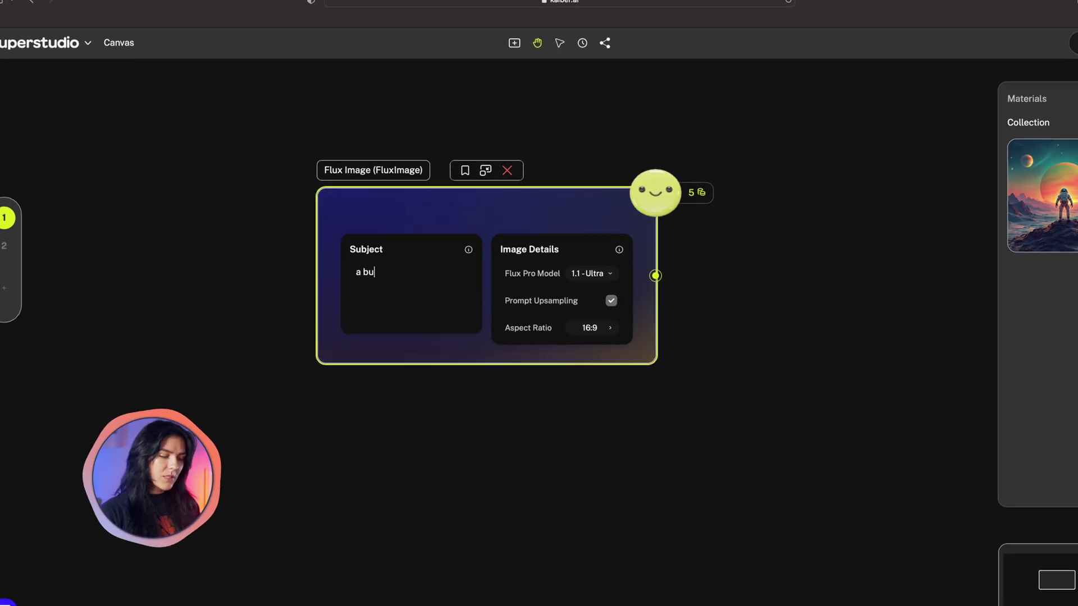
pyautogui.write('n the middle of a magical forest')
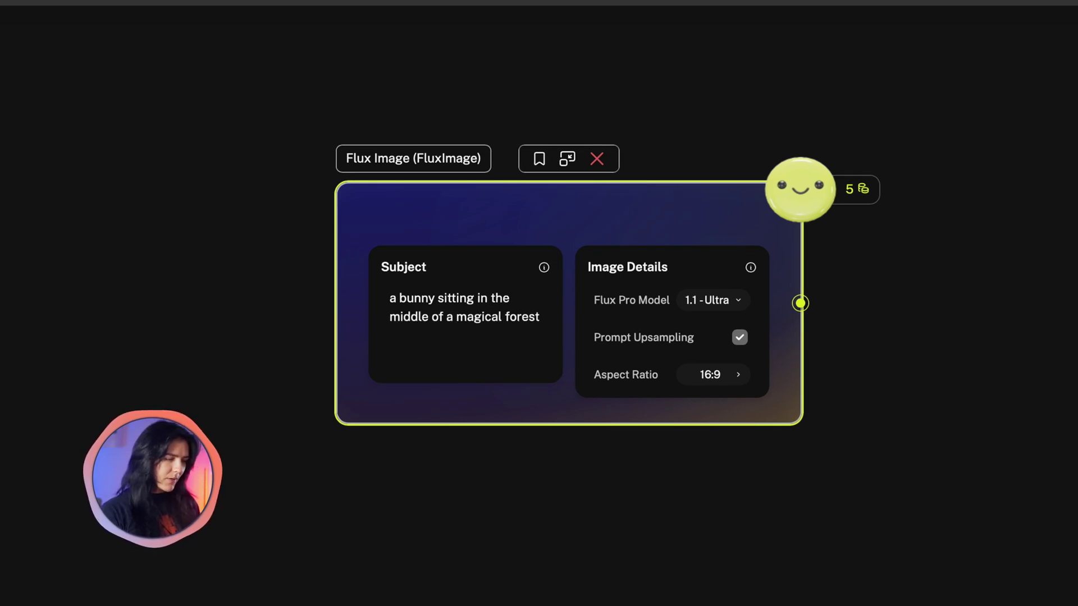
pyautogui.click(744, 382)
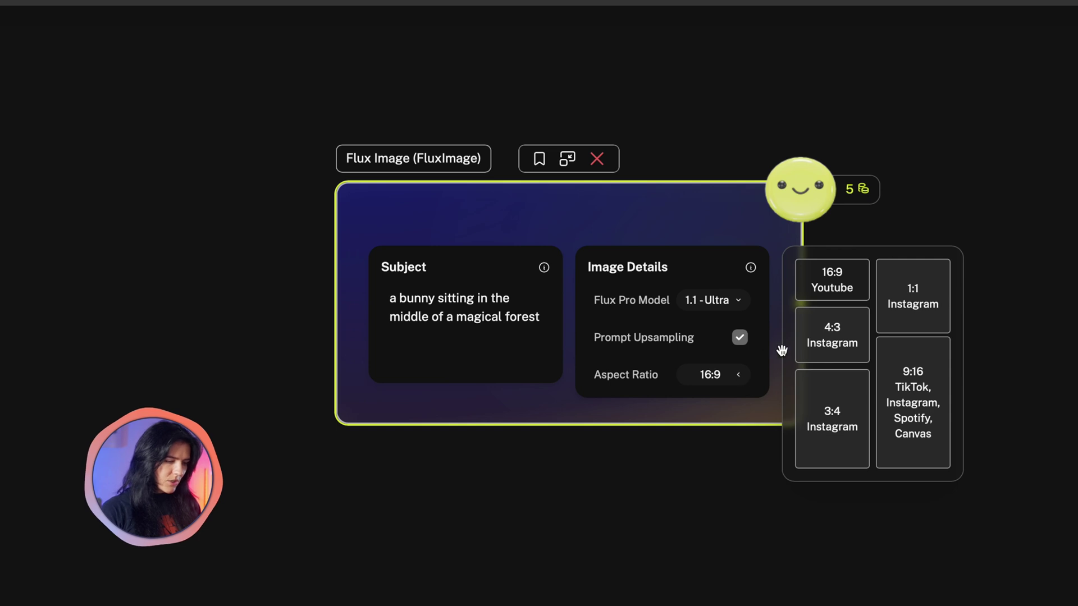
pyautogui.click(911, 397)
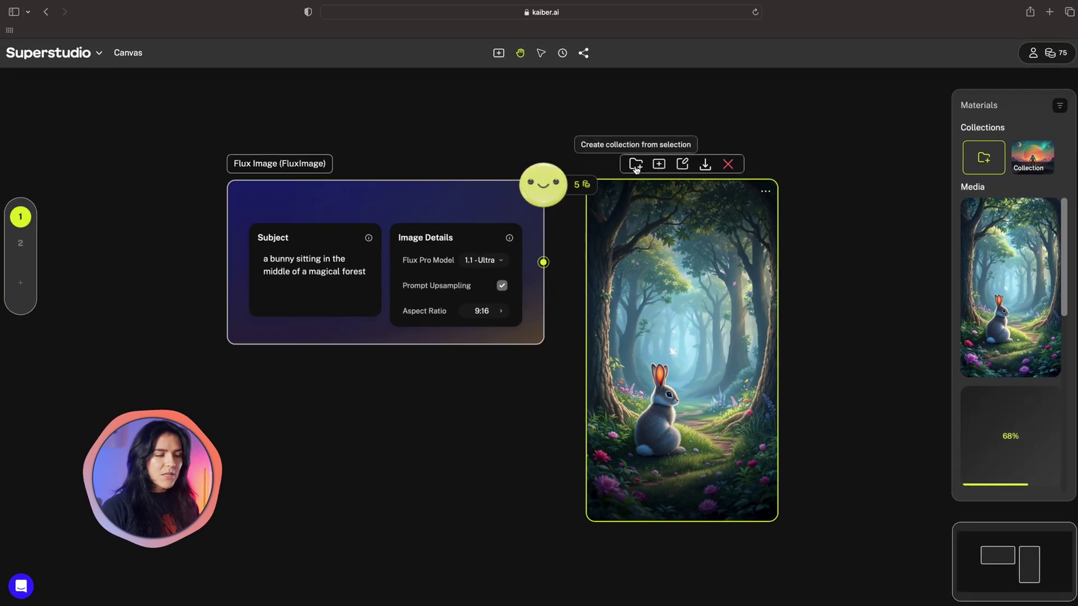
# Step: Use the generated bunny image in a new Kling Standard Video flow
pyautogui.click(659, 164)
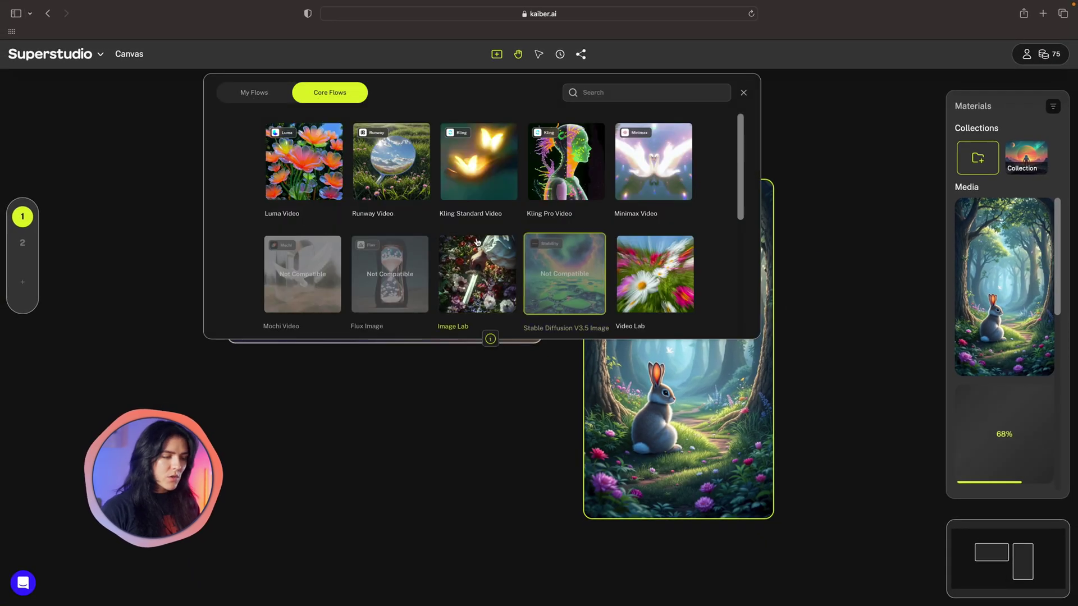
pyautogui.click(409, 187)
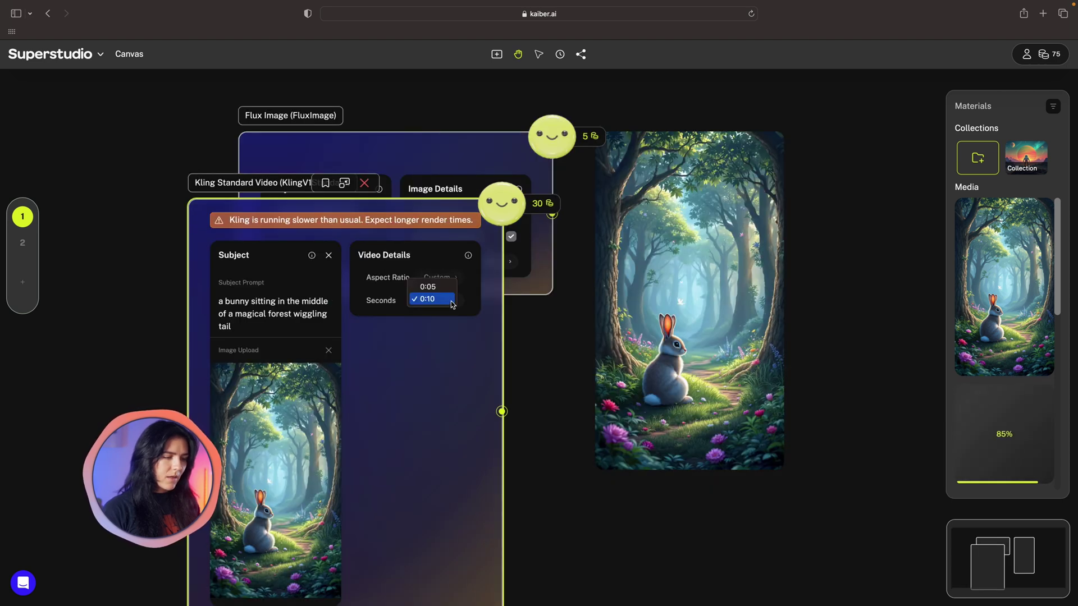
# Step: Set the Kling Standard Video length to 0:10 and generate the bunny video
pyautogui.press('Return')
pyautogui.click(496, 199)
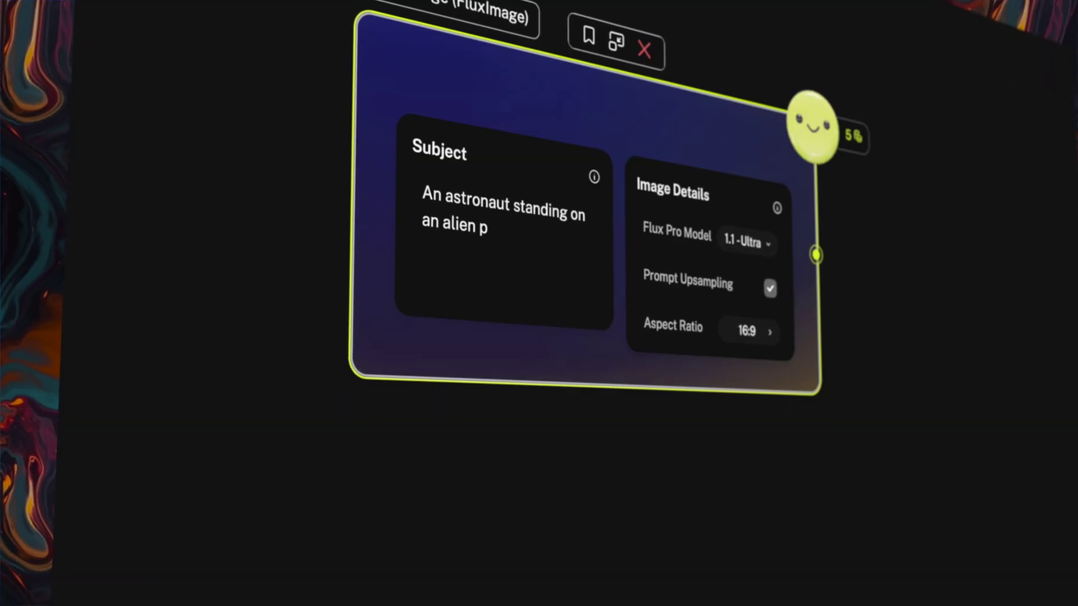
# Step: Complete the Flux Image subject prompt as "An astronaut standing on an alien planet"
pyautogui.write('lanet')
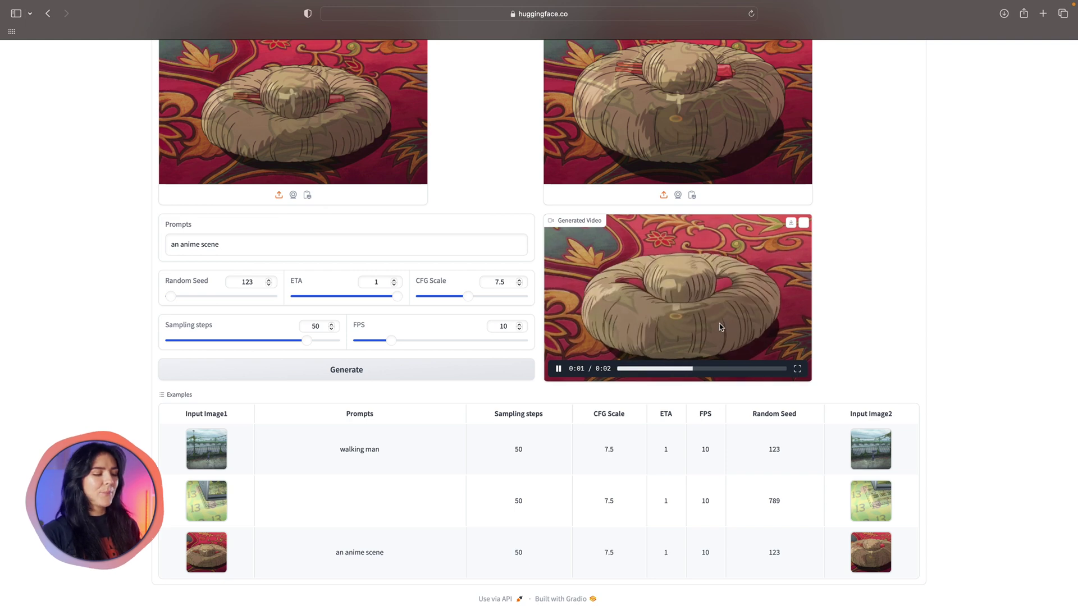
# Step: Switch to the ToonCrafter space on Hugging Face and examine its anime scene demo, settings and examples
pyautogui.scroll(3, 719, 323)
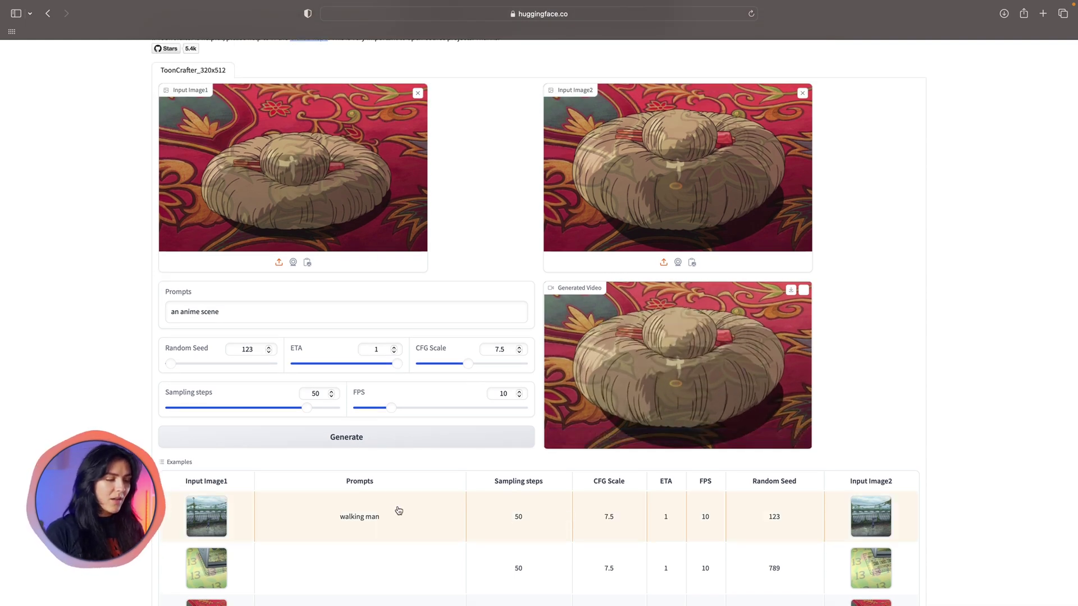
pyautogui.scroll(-3, 397, 510)
pyautogui.scroll(10, 397, 511)
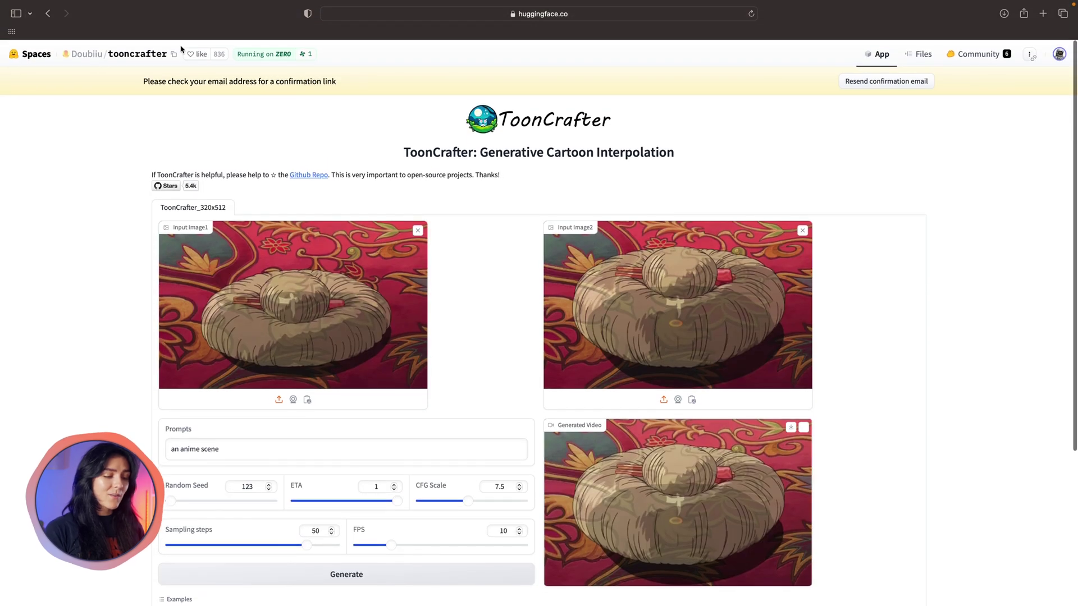
pyautogui.click(46, 14)
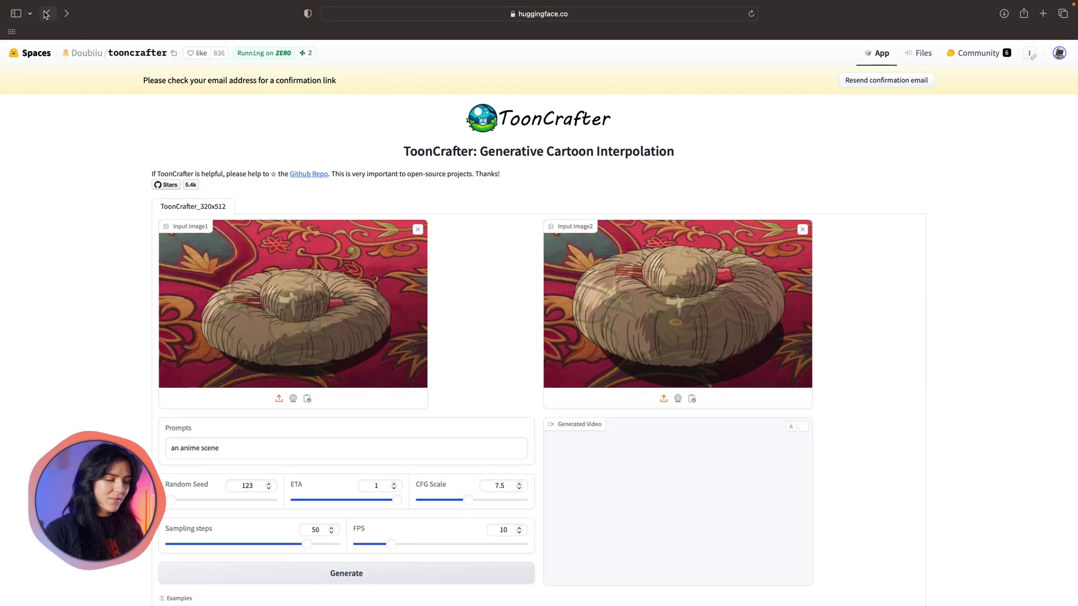
pyautogui.click(70, 13)
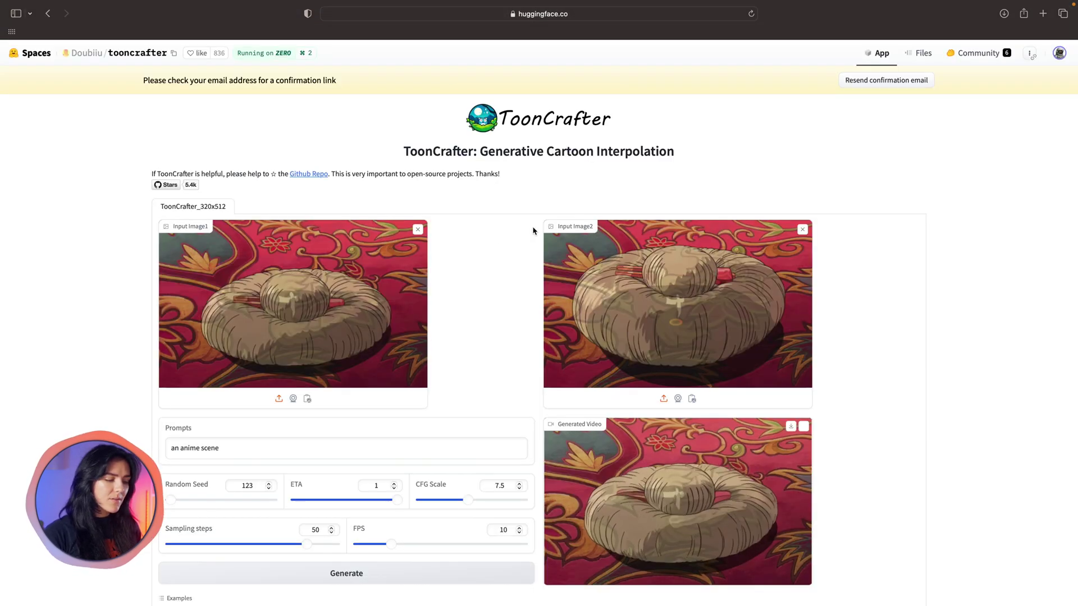
# Step: Clear both example input images in the ToonCrafter demo
pyautogui.click(803, 230)
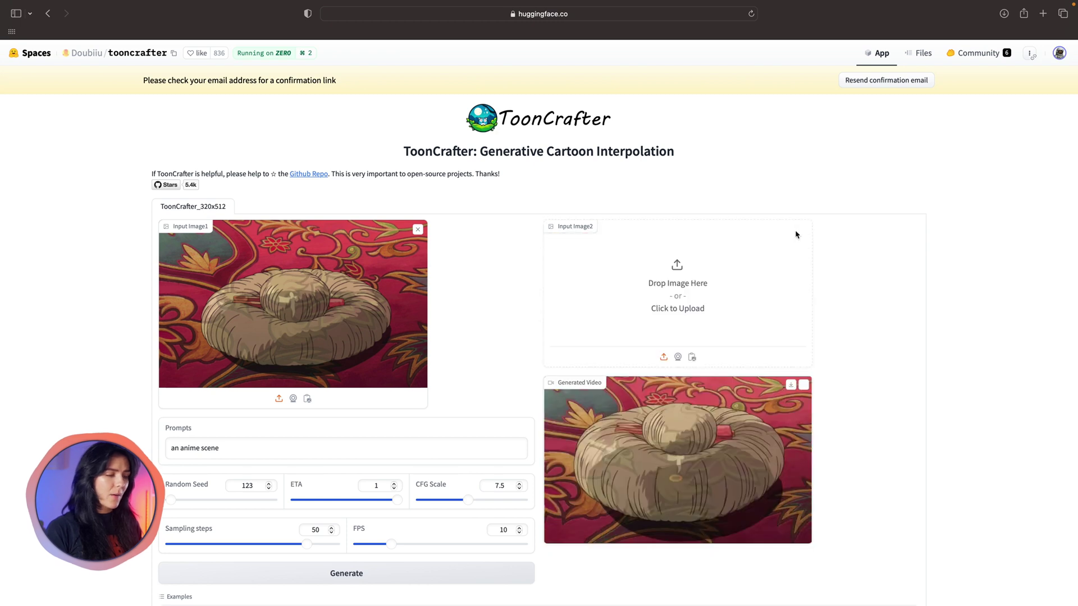
pyautogui.click(419, 229)
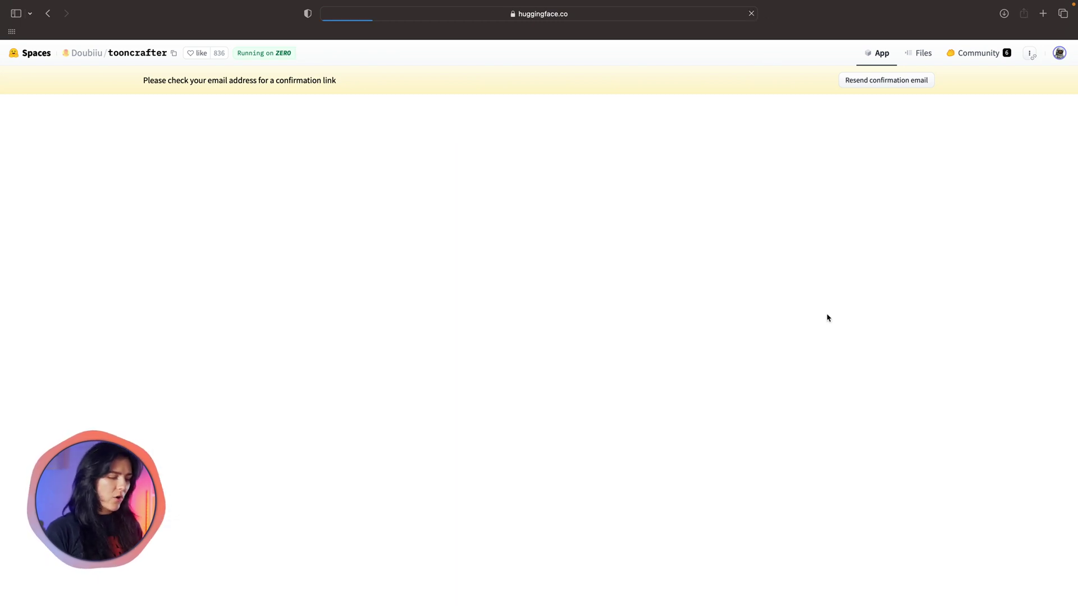
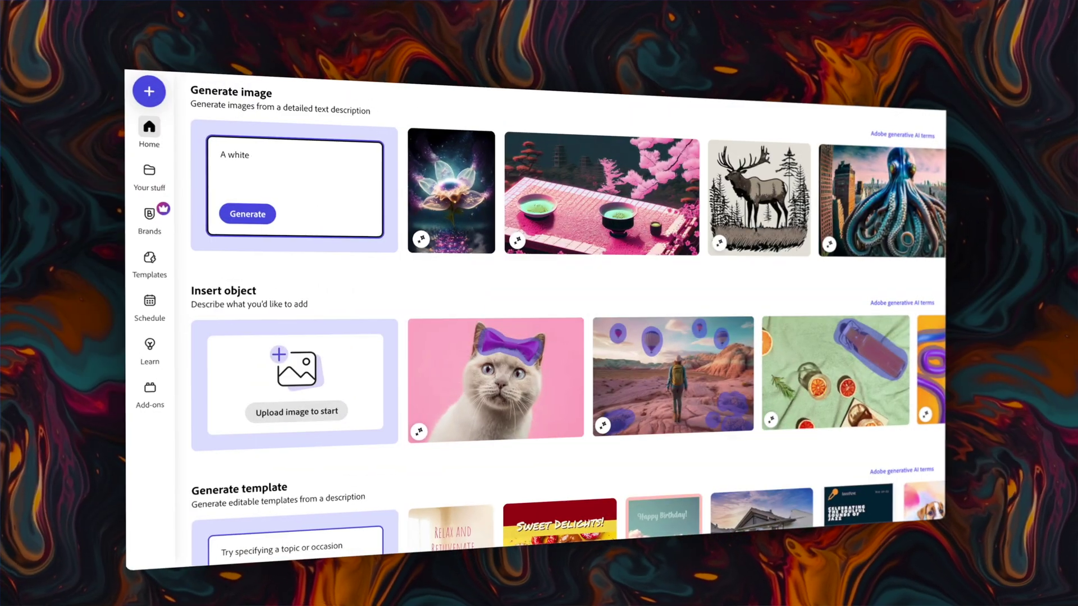
# Step: Switch to Adobe Express and enter the image generation prompt "A white cat sitting on the windows"
pyautogui.write('cat sitting on the windows')
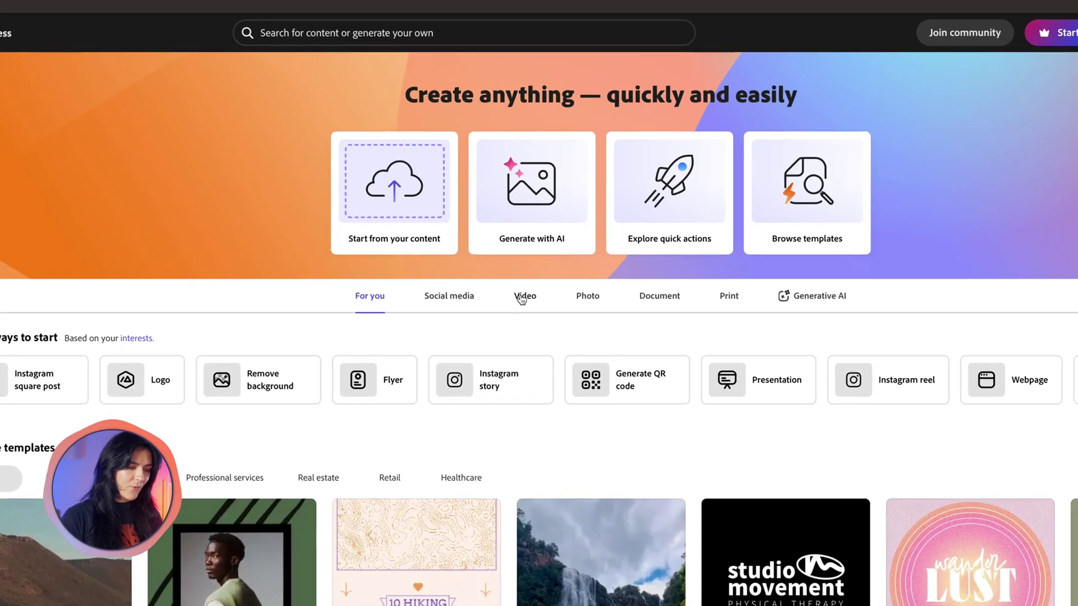
# Step: Open the Animate characters video quick action in Adobe Express
pyautogui.click(496, 267)
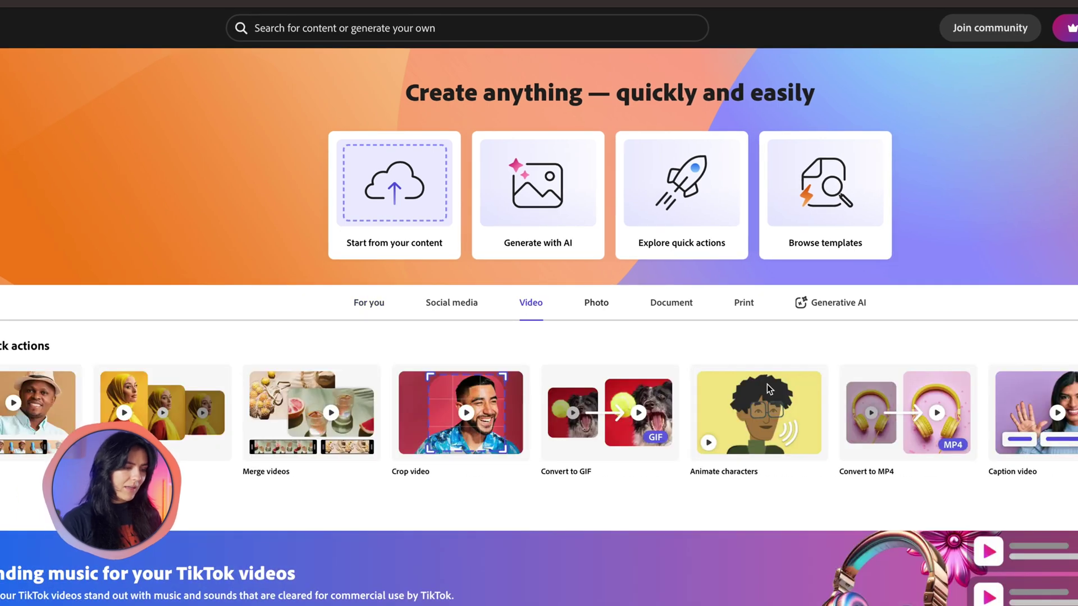
pyautogui.click(761, 427)
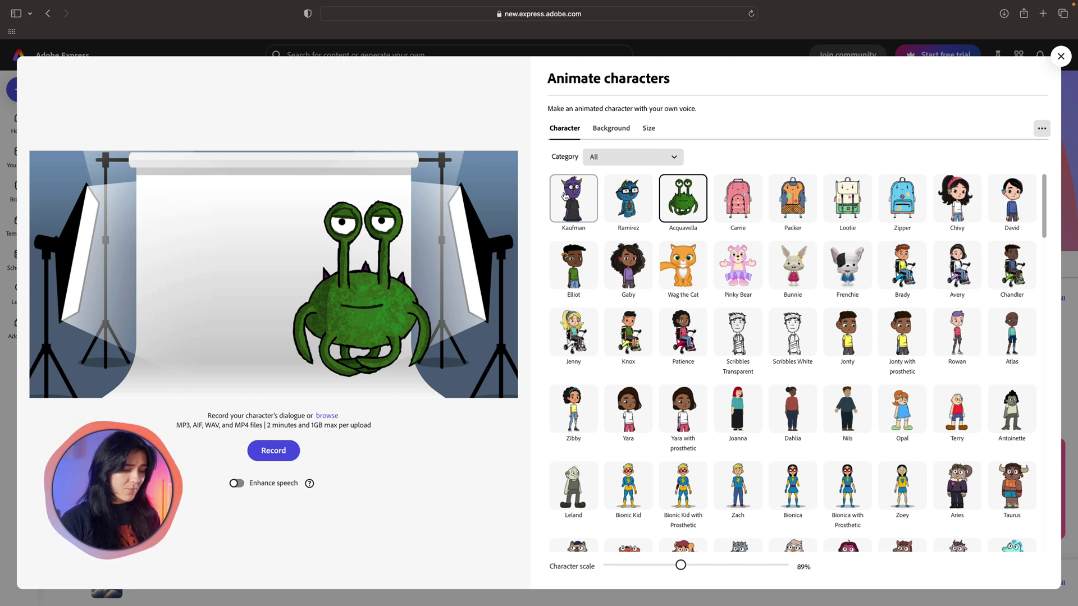
# Step: Try the Carrie character against the Digital Citizen, Library and Classroom backgrounds
pyautogui.click(741, 188)
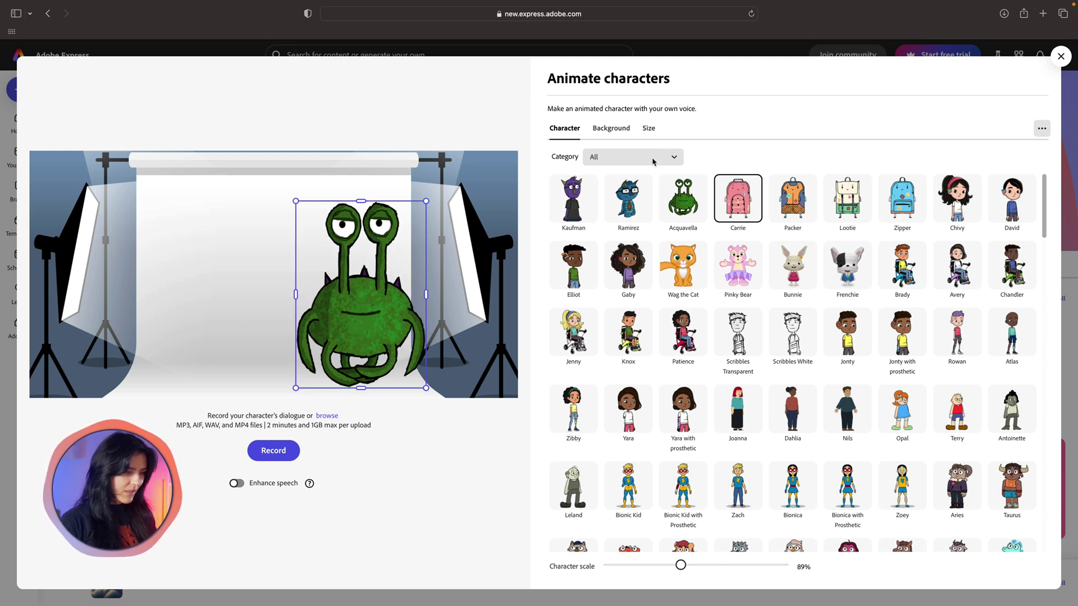
pyautogui.click(611, 128)
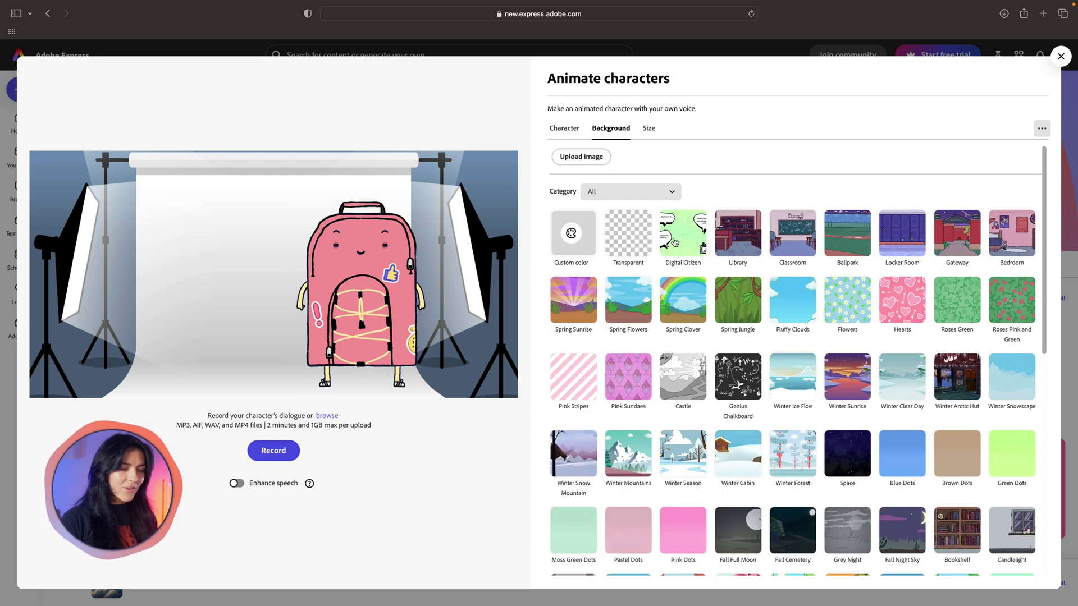
pyautogui.click(682, 234)
pyautogui.click(736, 242)
pyautogui.click(798, 245)
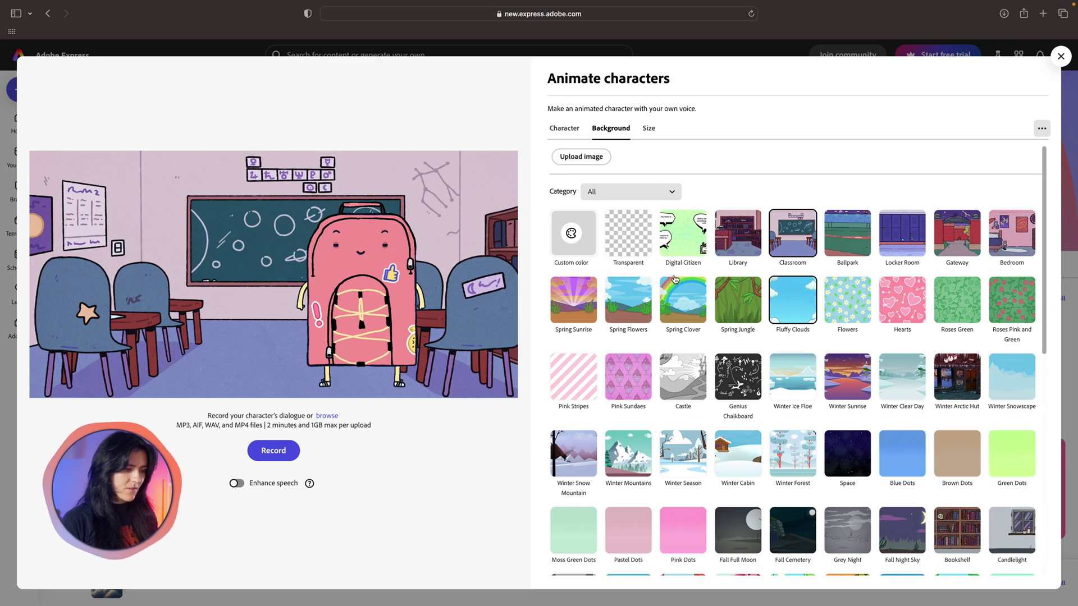
# Step: Choose the Ramirez character and open the size options for the animation
pyautogui.click(564, 128)
pyautogui.click(627, 193)
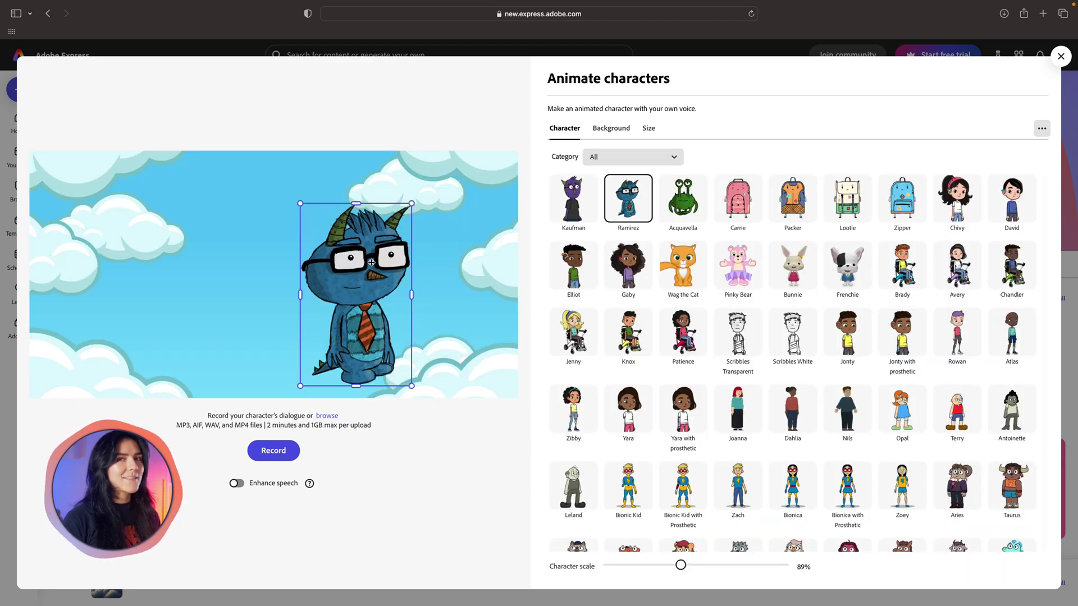
pyautogui.click(649, 129)
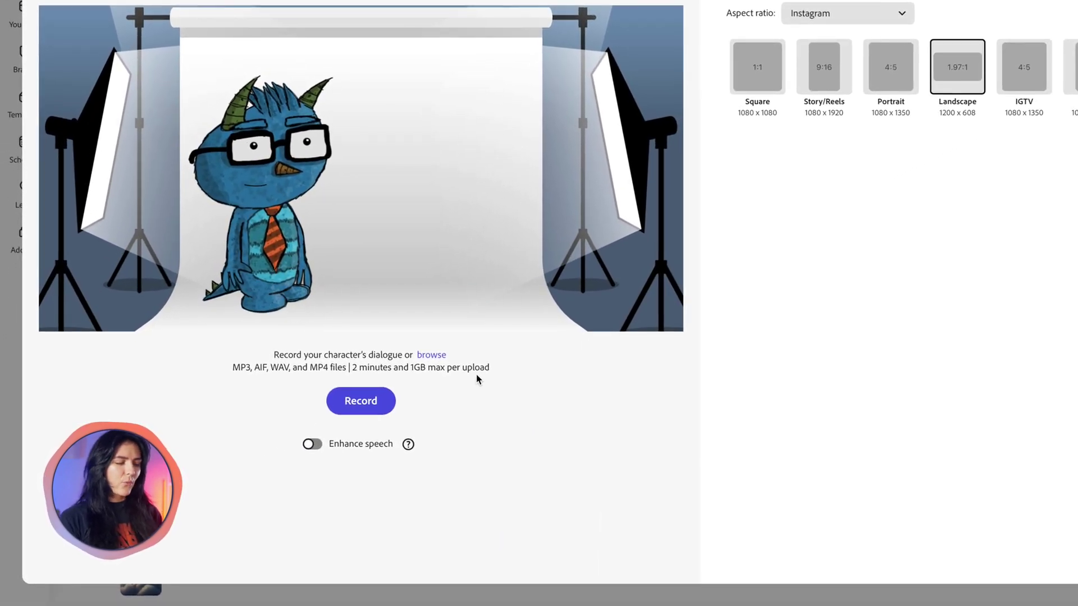
# Step: Upload 1.mp3 as the character's dialogue and play the generated animation
pyautogui.click(426, 355)
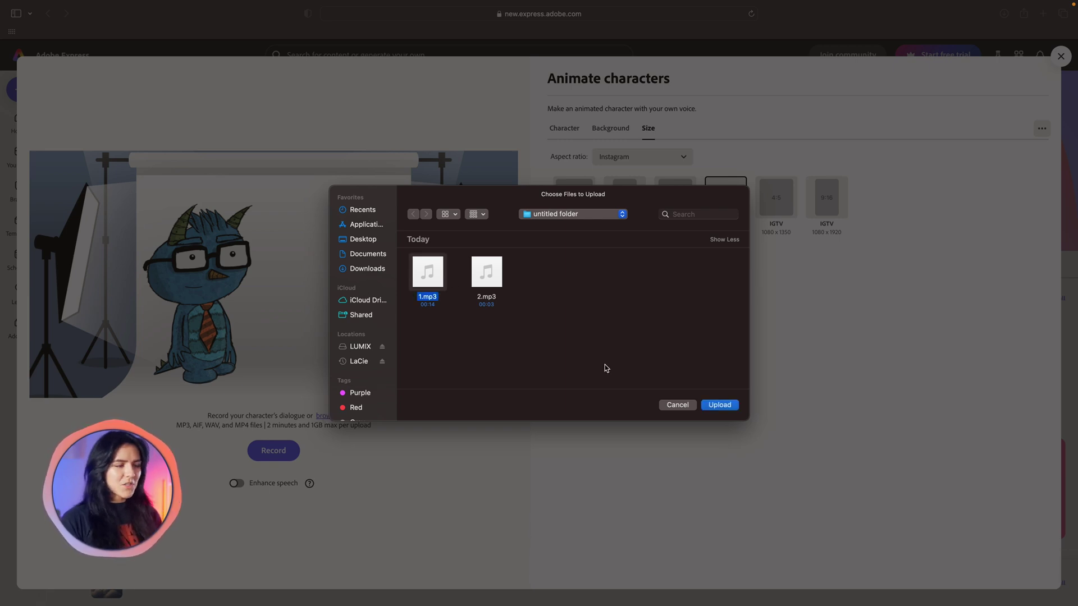
pyautogui.click(720, 406)
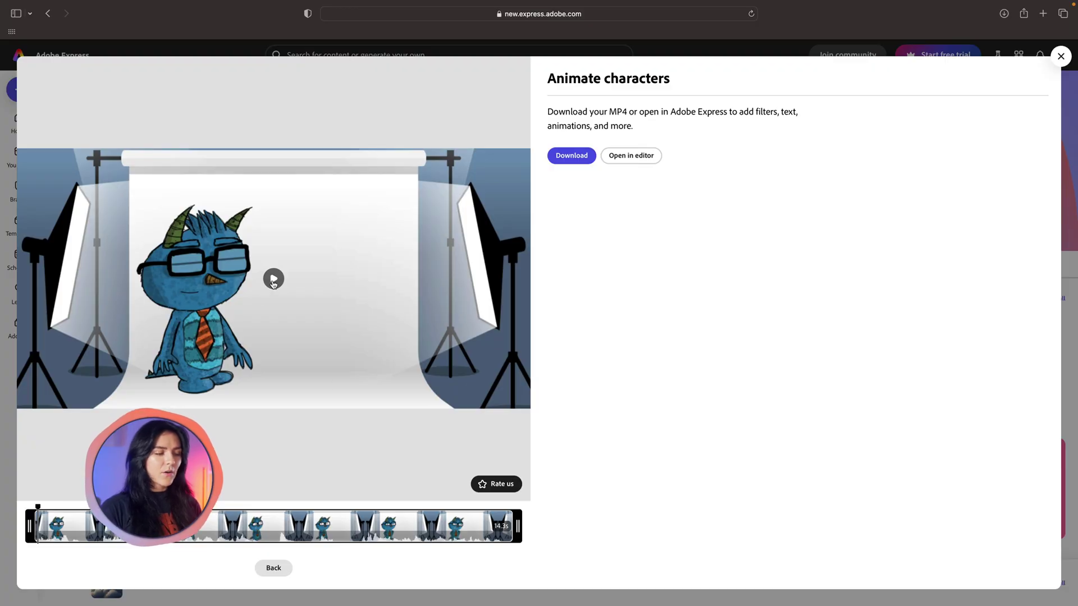
pyautogui.click(274, 279)
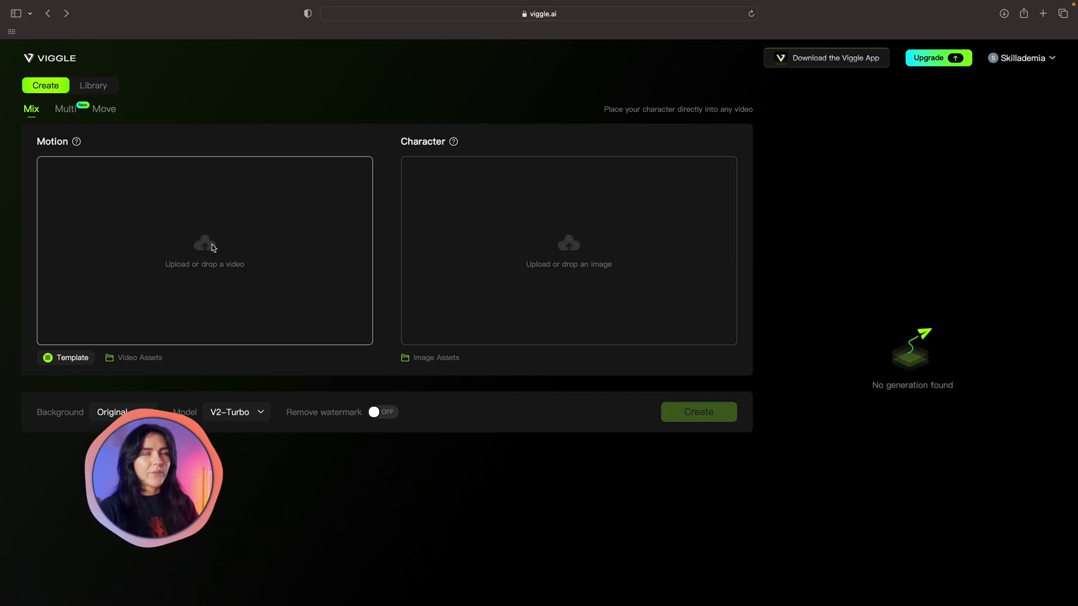
# Step: Switch to Viggle and browse the Mix motion templates in Hot Picks and the available template categories
pyautogui.click(70, 358)
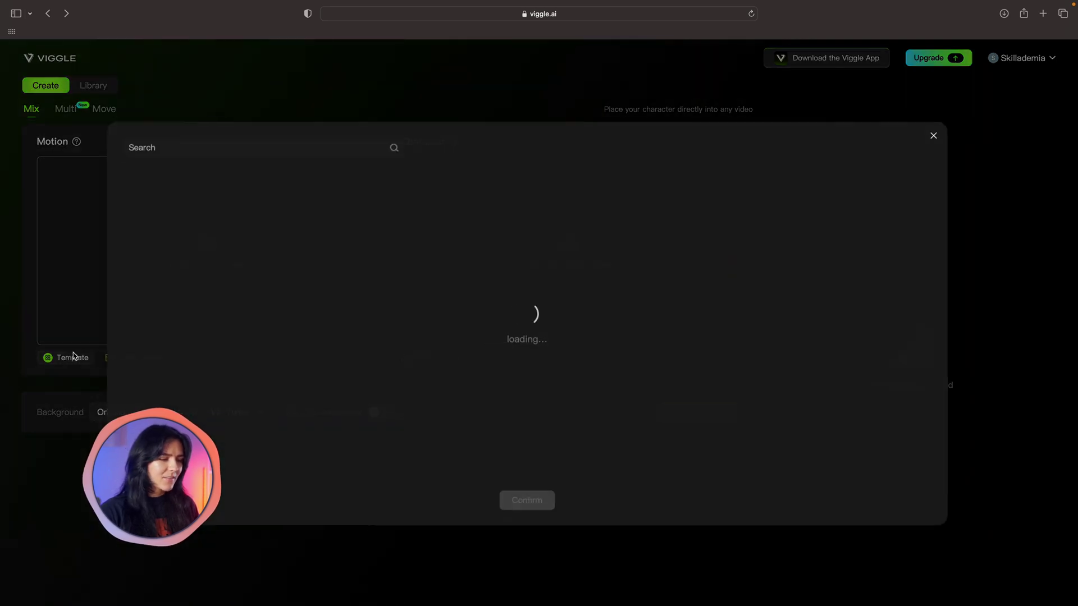
pyautogui.scroll(-5, 751, 290)
pyautogui.scroll(-5, 751, 290)
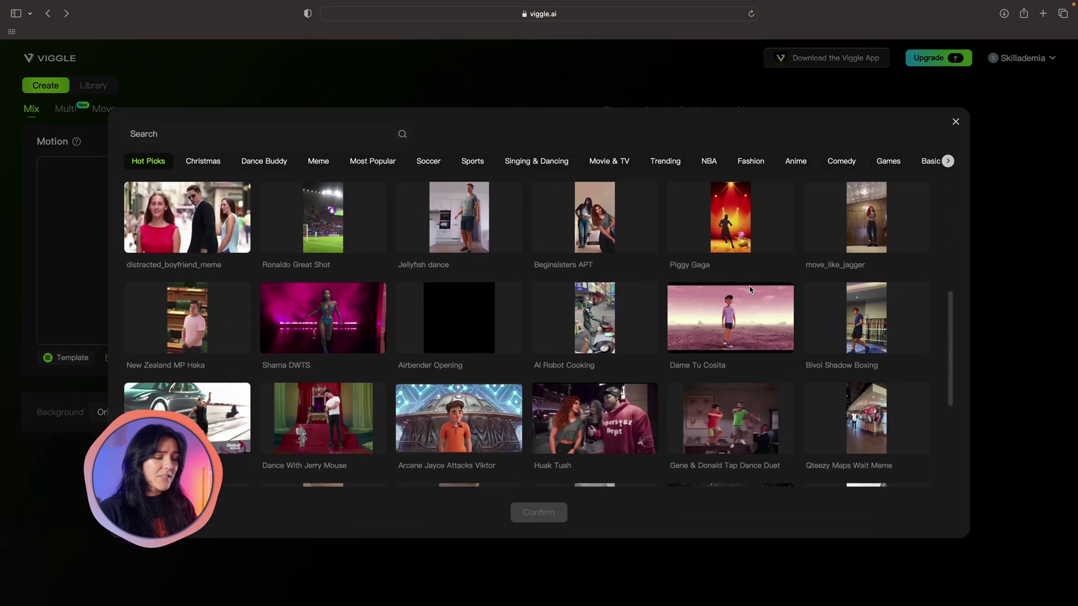
pyautogui.scroll(-5, 752, 291)
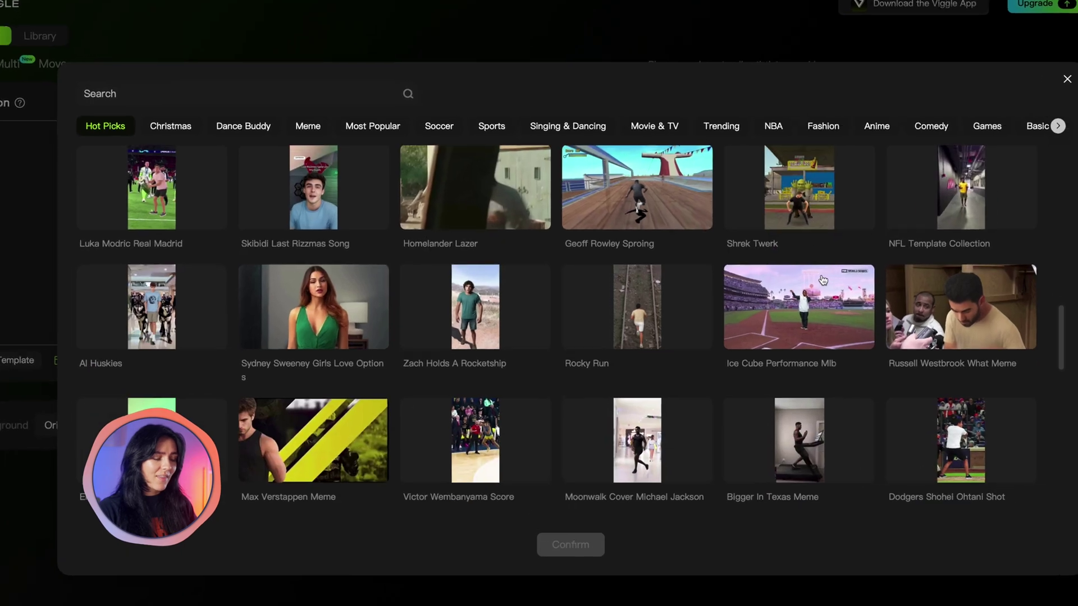
pyautogui.scroll(5, 752, 322)
pyautogui.scroll(8, 865, 274)
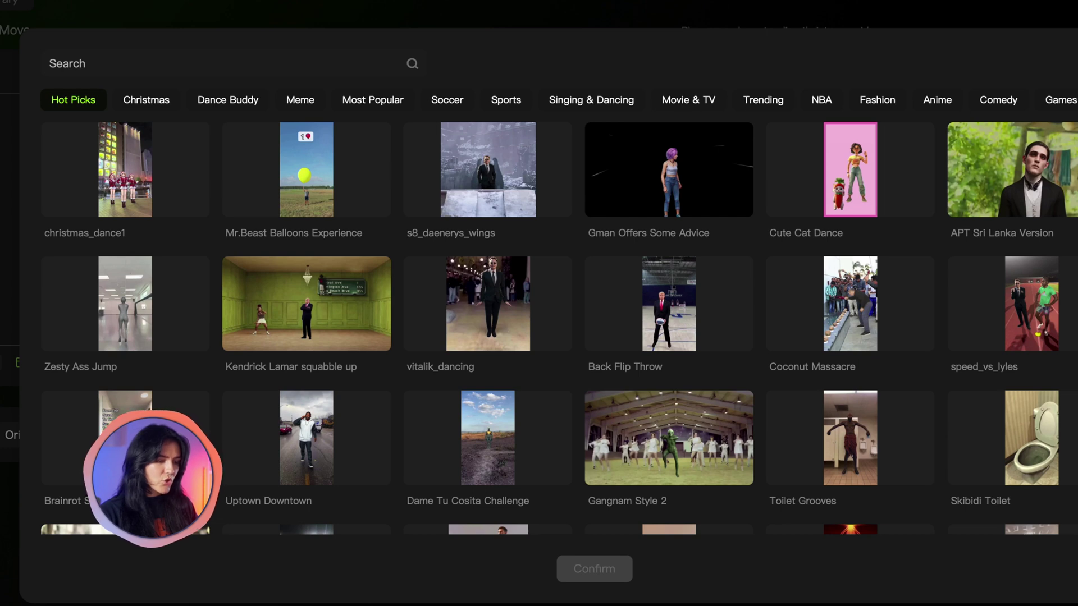
pyautogui.hscroll(3, 559, 99)
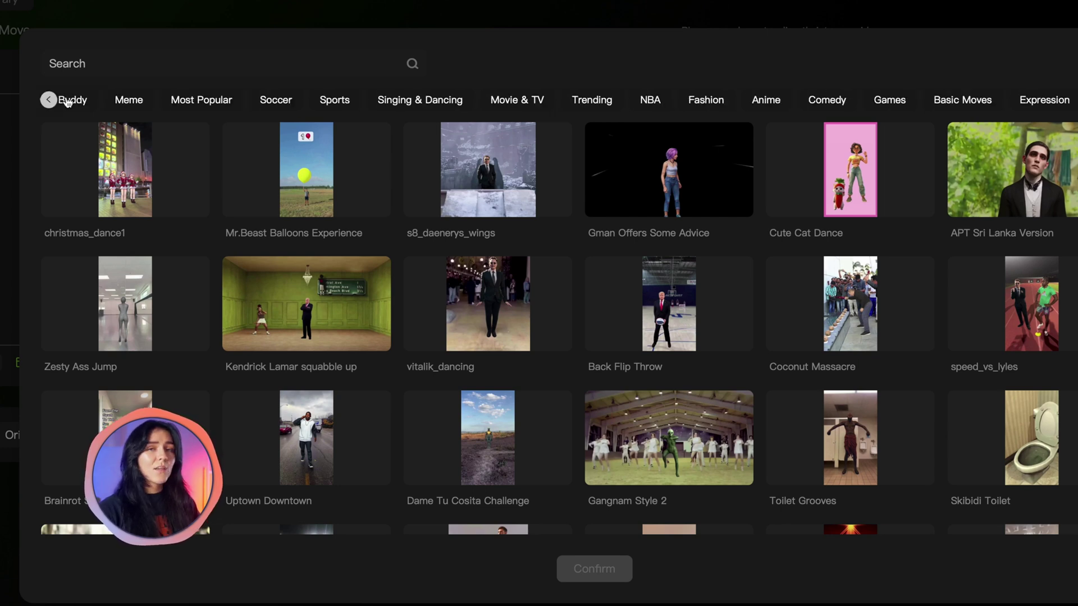
pyautogui.hscroll(-3, 66, 102)
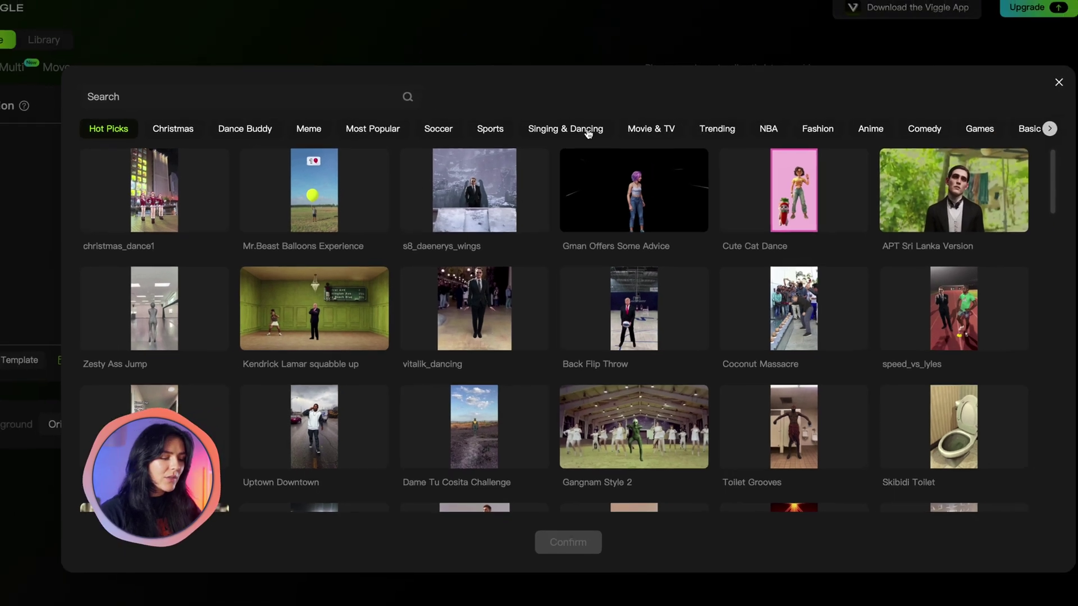
# Step: Use the Jellyfish dance template from the Singing & Dancing category as the motion video
pyautogui.click(617, 104)
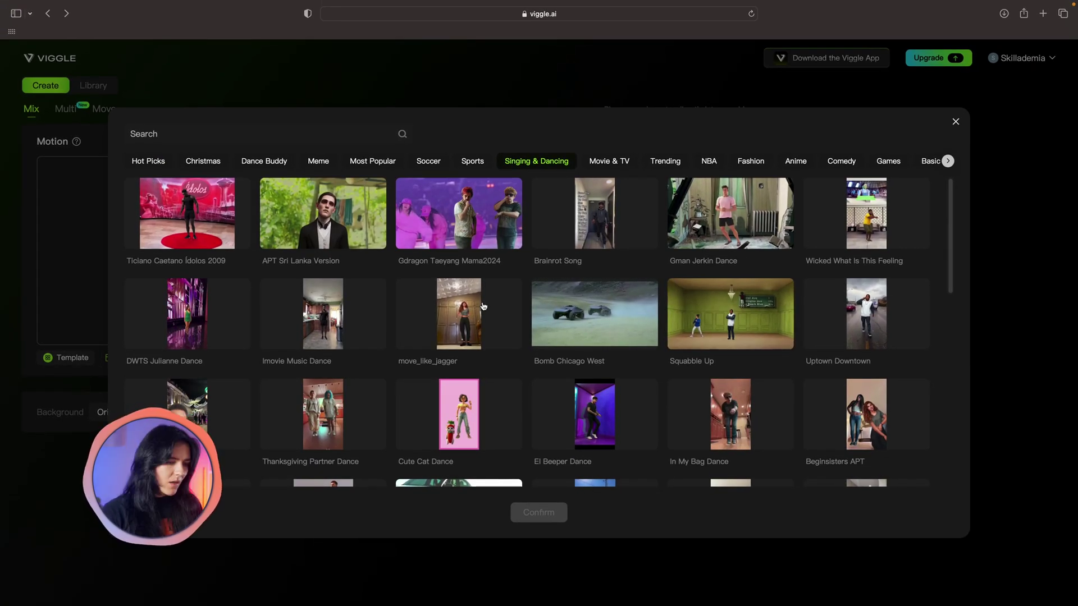
pyautogui.scroll(-3, 483, 306)
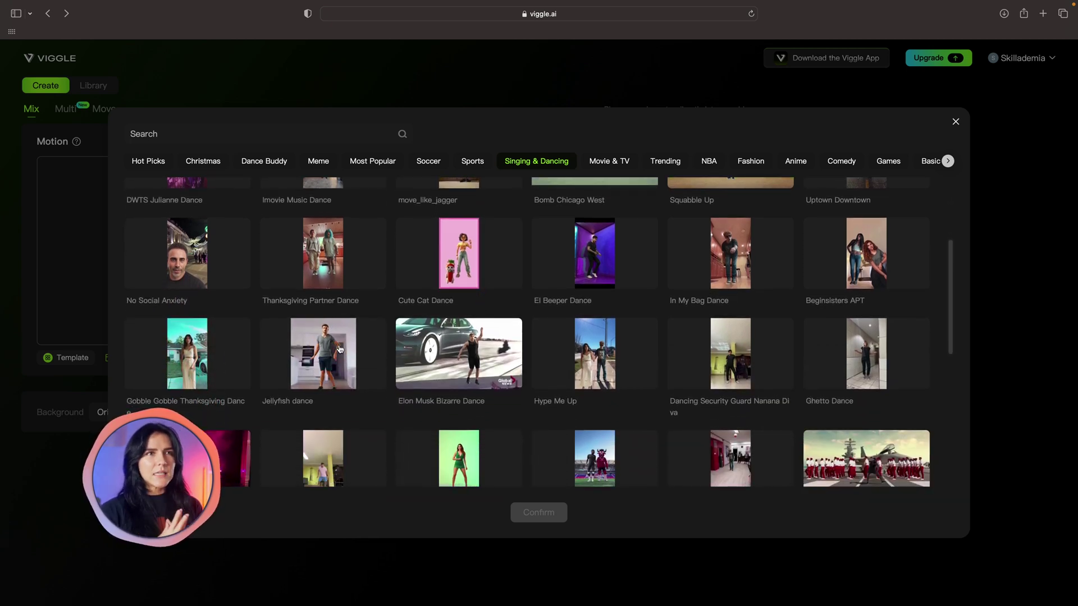
pyautogui.scroll(-1, 340, 349)
pyautogui.click(340, 349)
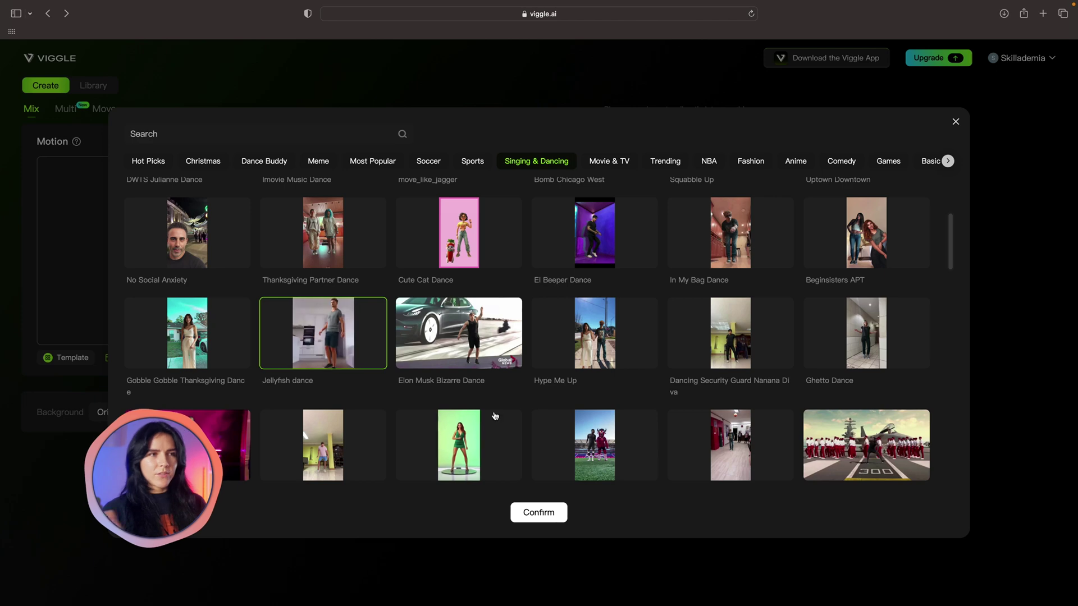
pyautogui.click(541, 512)
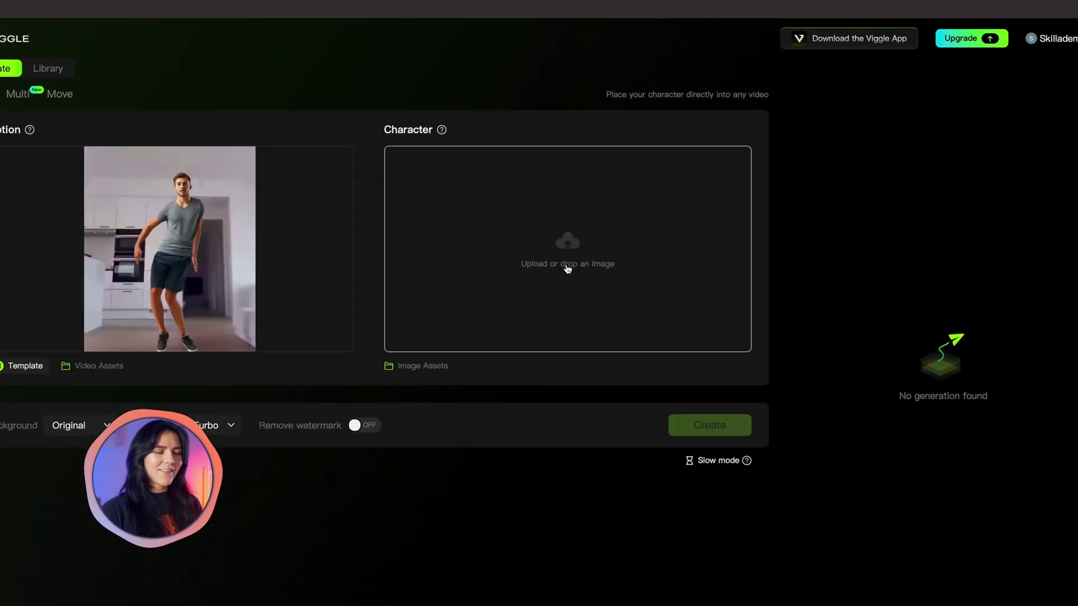
# Step: Upload the cute grey cat JPEG from the Viggle folder as the character image
pyautogui.click(567, 269)
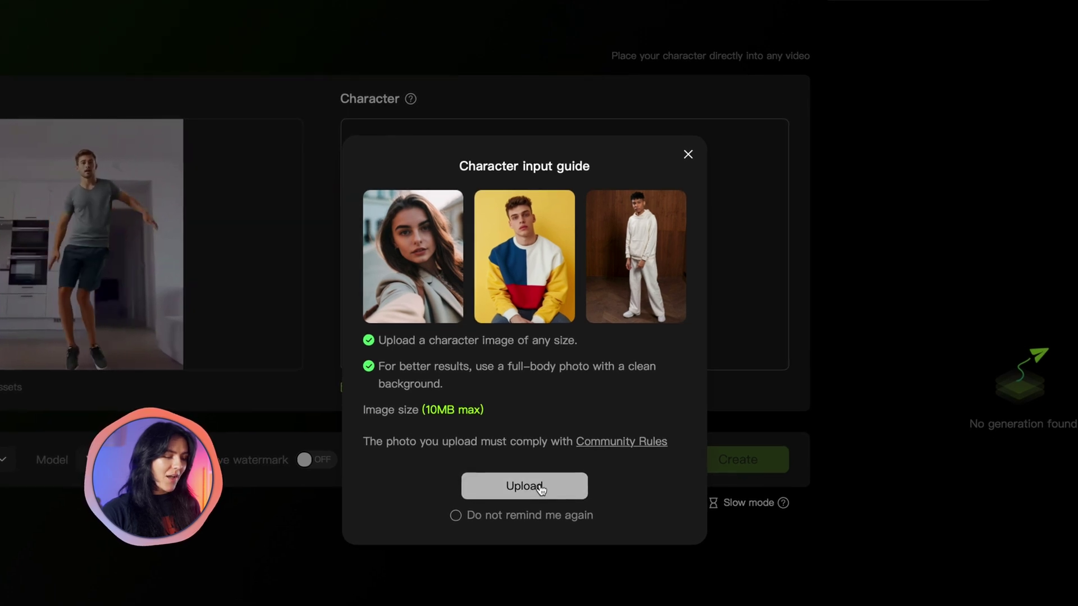
pyautogui.click(540, 487)
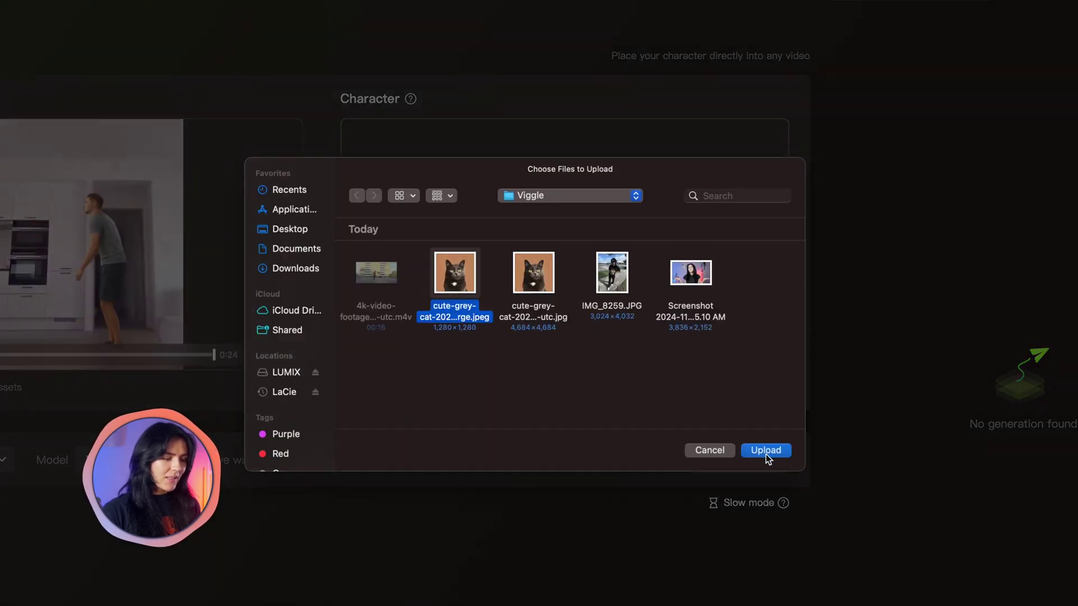
pyautogui.click(767, 449)
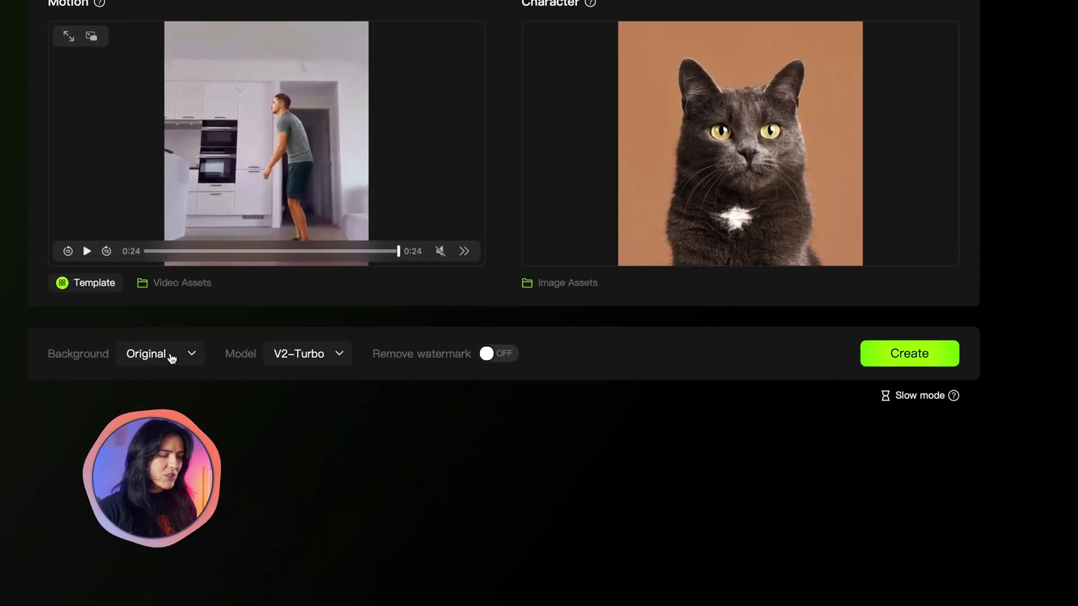
# Step: Check the background and model options, then generate the cat video with the Original background and V2-Turbo model
pyautogui.click(169, 359)
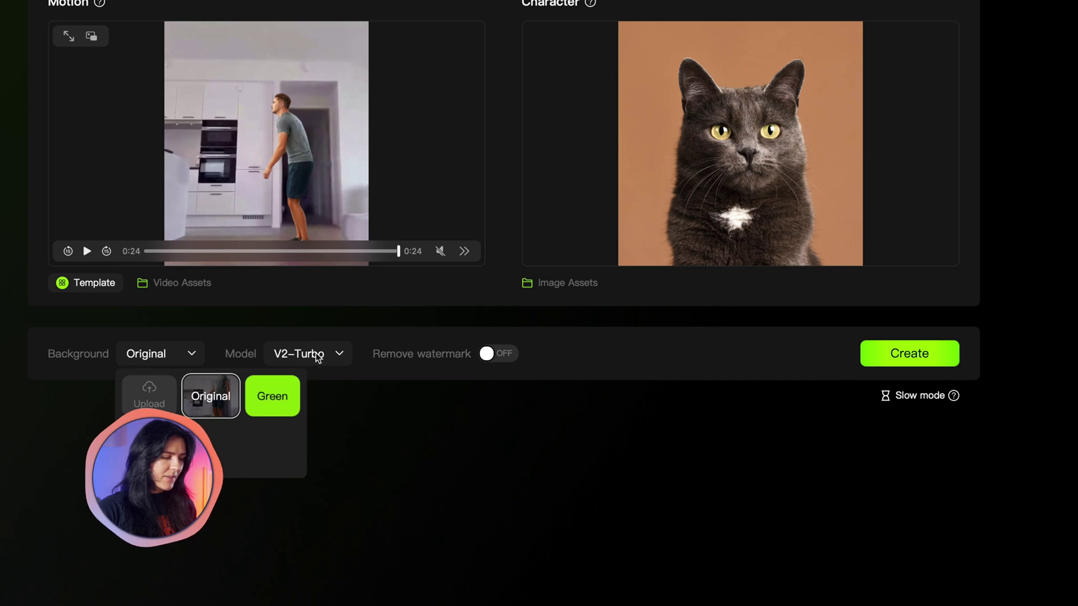
pyautogui.click(336, 358)
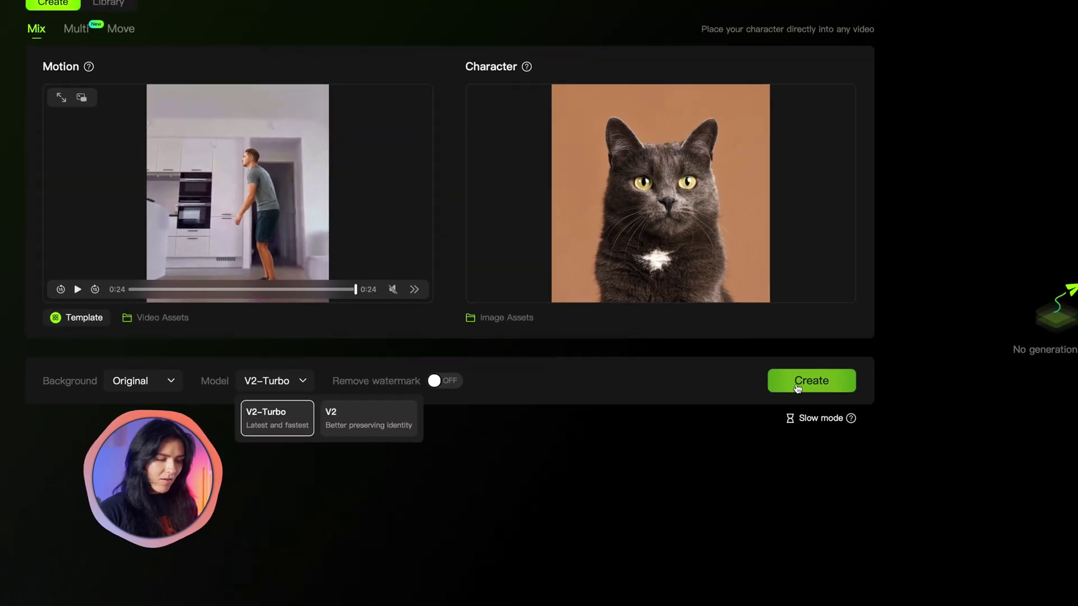
pyautogui.click(905, 354)
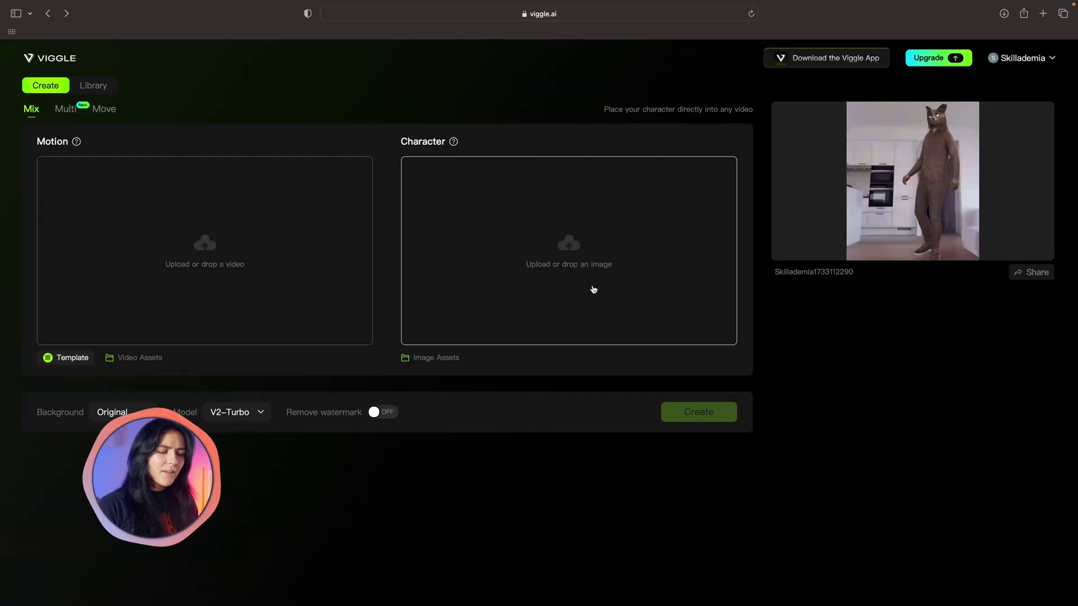
# Step: Generate another Mix video from an uploaded photo of a woman and the El Beeper Dance motion template
pyautogui.click(594, 290)
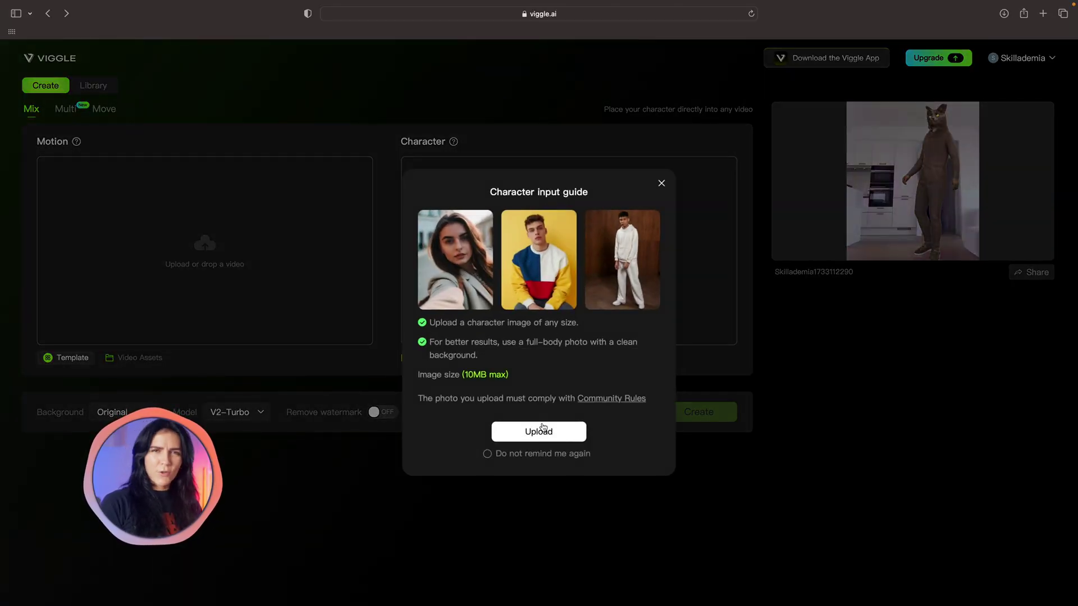
pyautogui.click(544, 441)
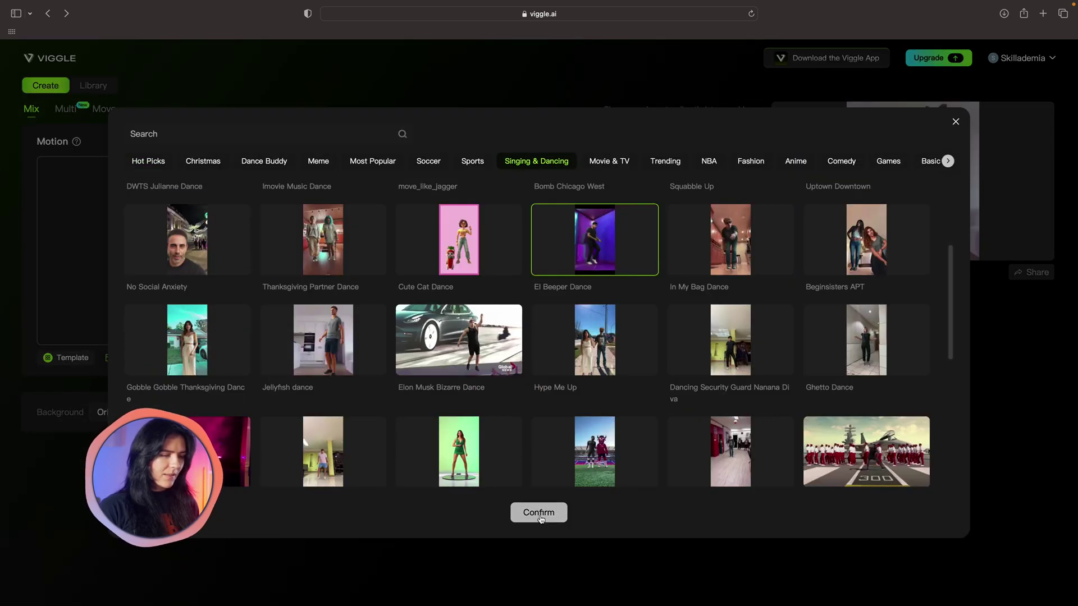
pyautogui.click(540, 513)
pyautogui.click(691, 413)
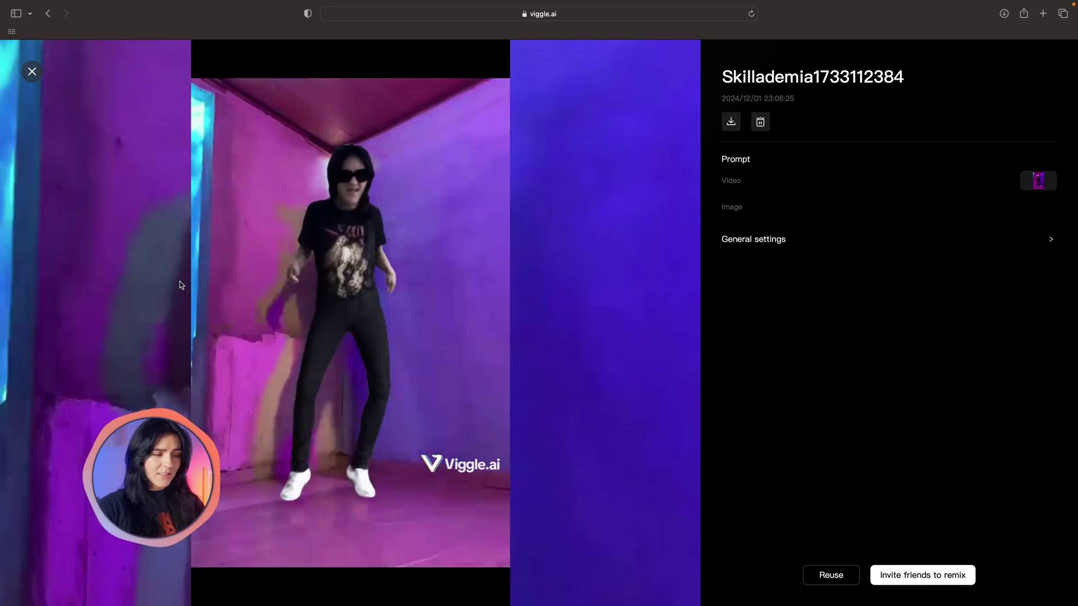
# Step: Browse further down the library of motion templates
pyautogui.moveTo(70, 58)
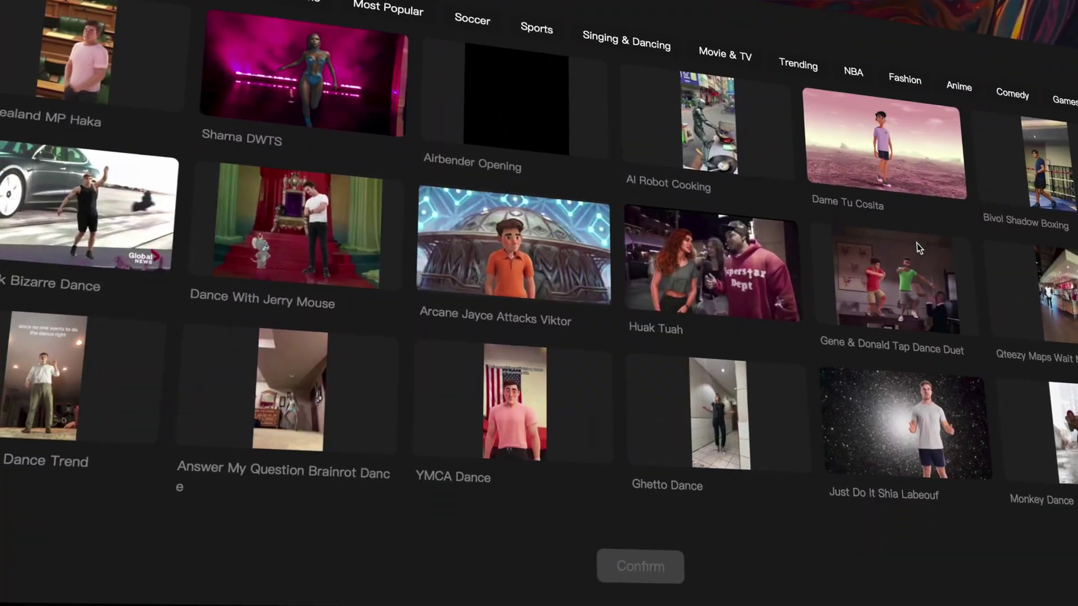
pyautogui.scroll(-3, 924, 238)
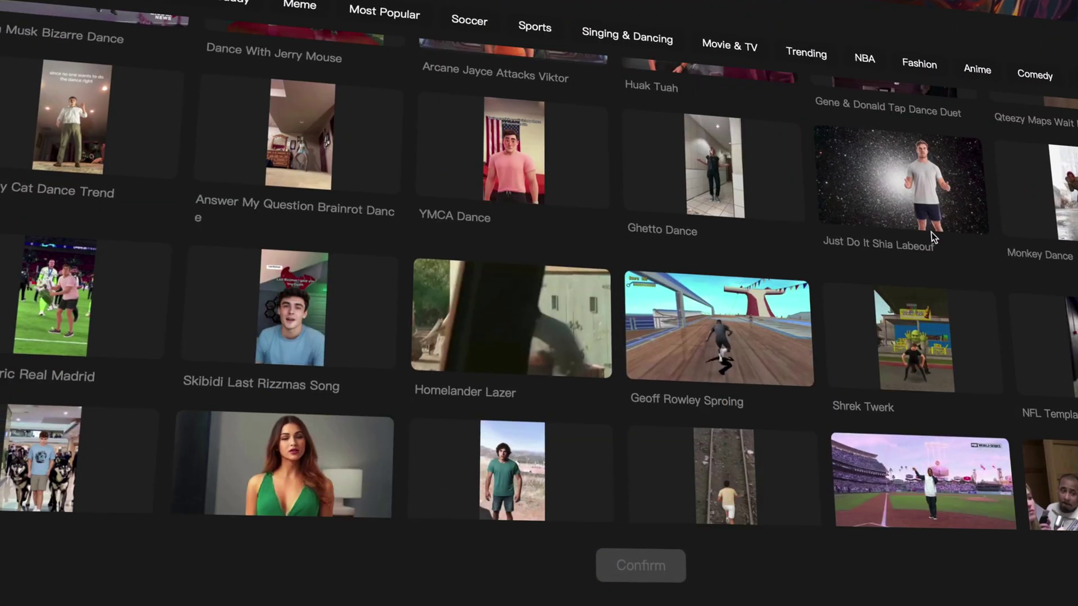
pyautogui.scroll(-5, 932, 233)
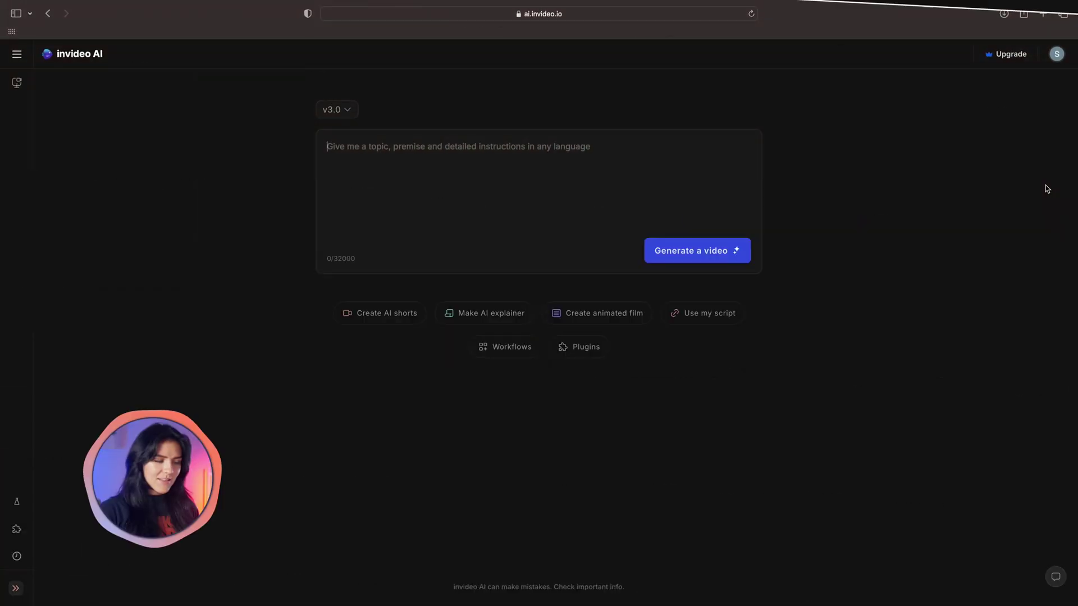
# Step: Switch to invideo AI and browse the example videos in the Endless Possibilities gallery
pyautogui.click(17, 54)
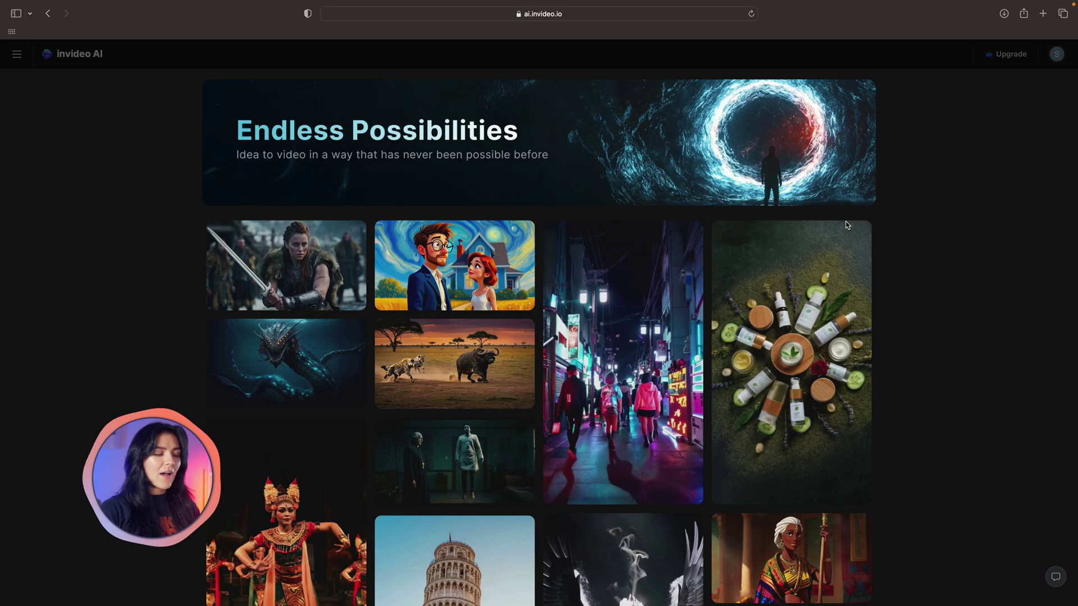
pyautogui.scroll(-4, 924, 300)
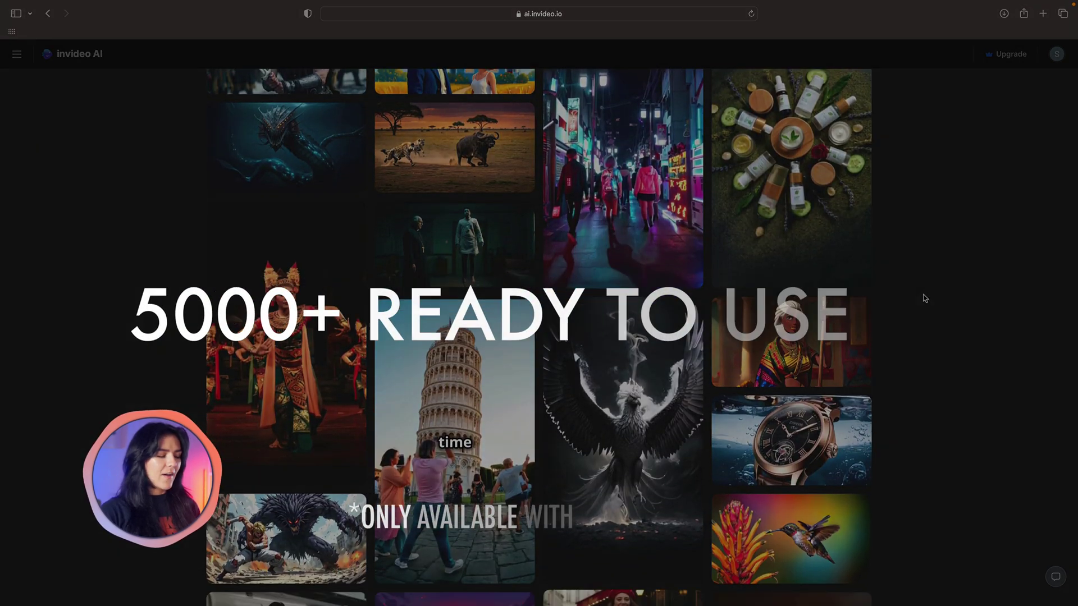
pyautogui.scroll(-5, 926, 298)
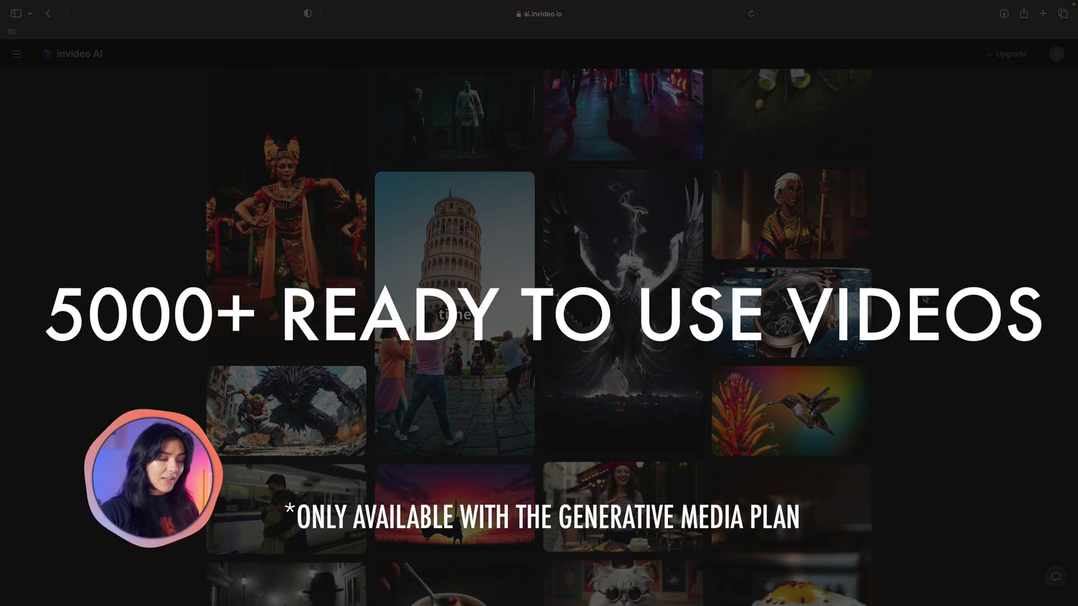
pyautogui.scroll(-6, 925, 299)
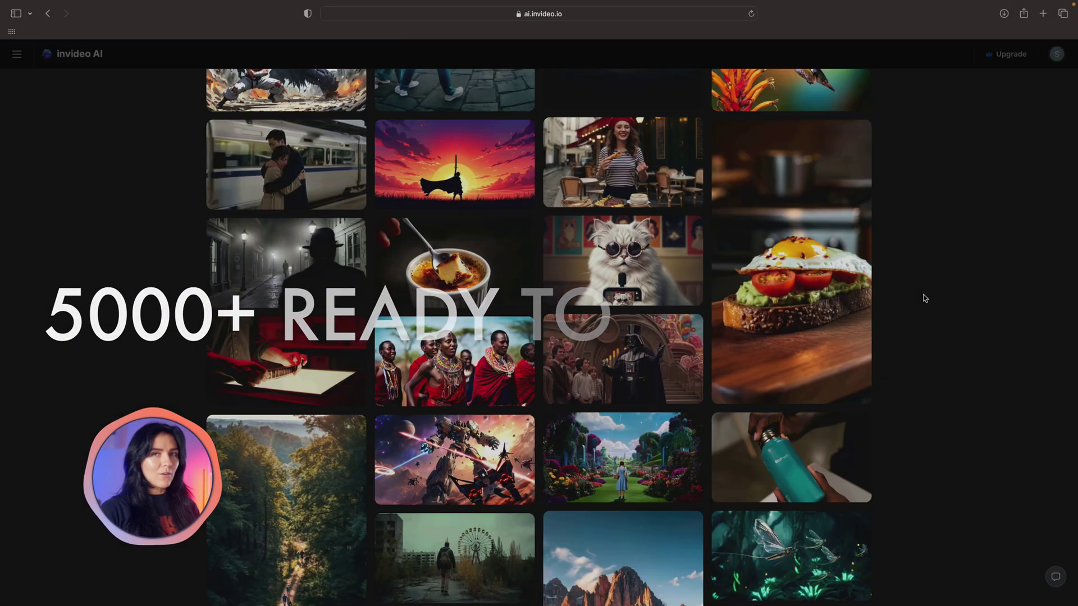
pyautogui.scroll(-6, 925, 300)
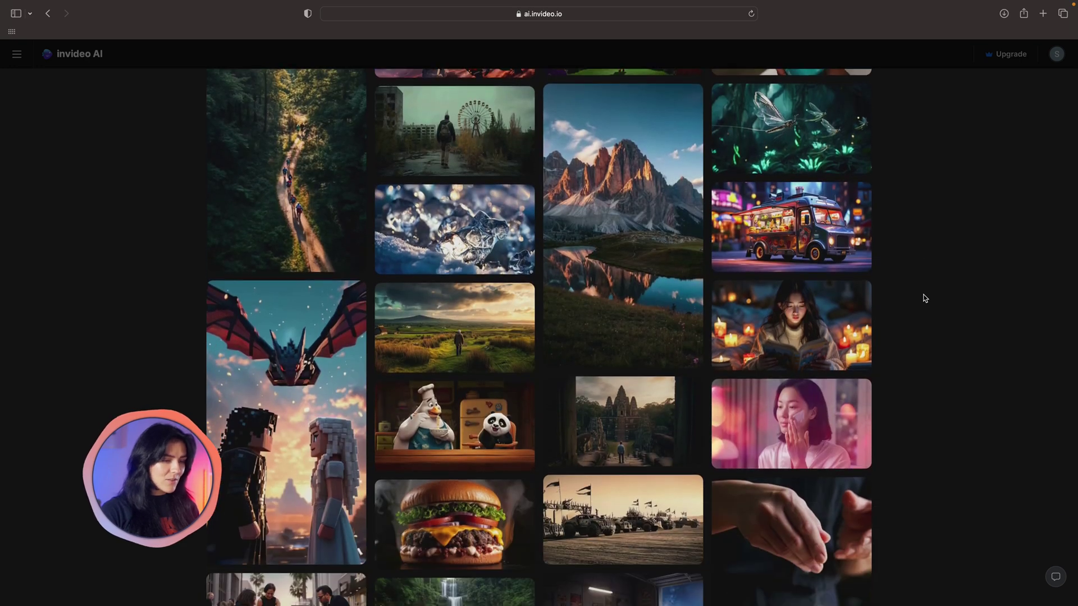
pyautogui.scroll(-7, 925, 298)
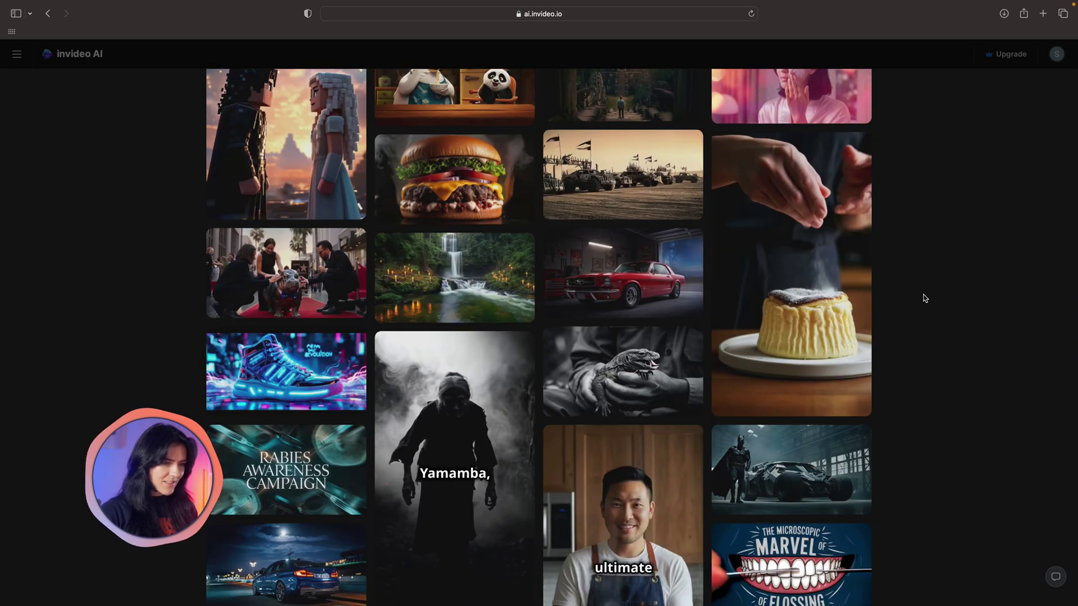
pyautogui.scroll(-7, 925, 298)
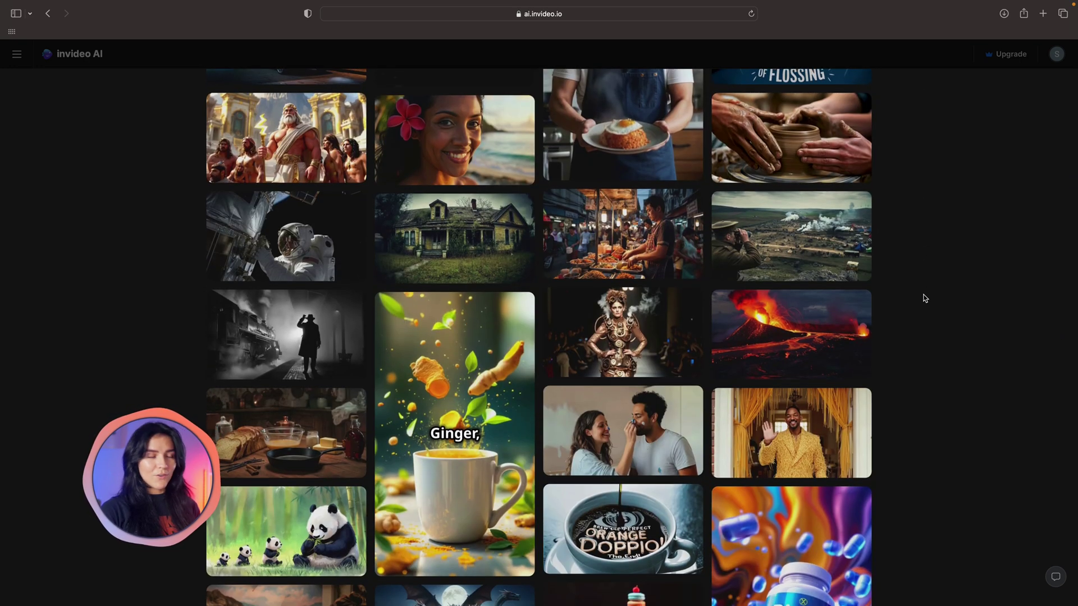
pyautogui.scroll(-15, 925, 299)
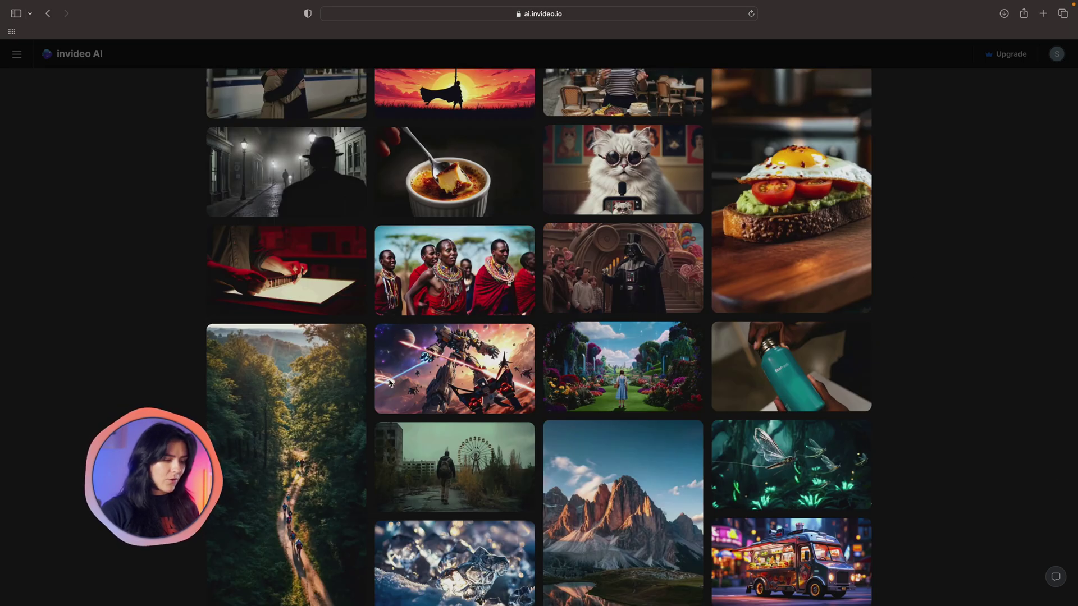
# Step: Open the Epic Mecha Battle in Space example and copy its prompt
pyautogui.click(391, 384)
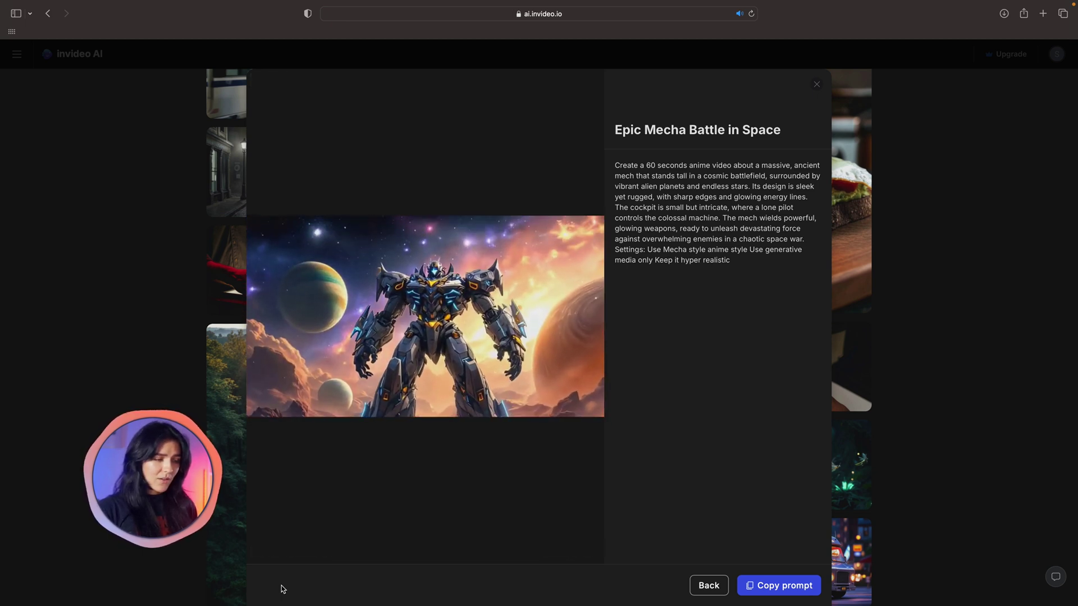
pyautogui.click(779, 586)
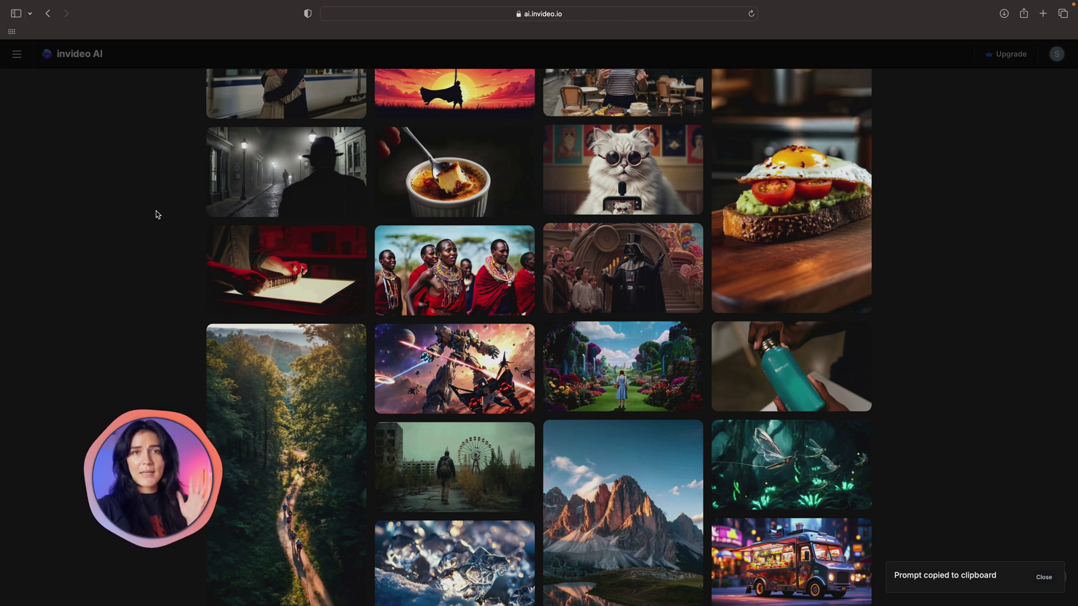
pyautogui.scroll(10, 45, 132)
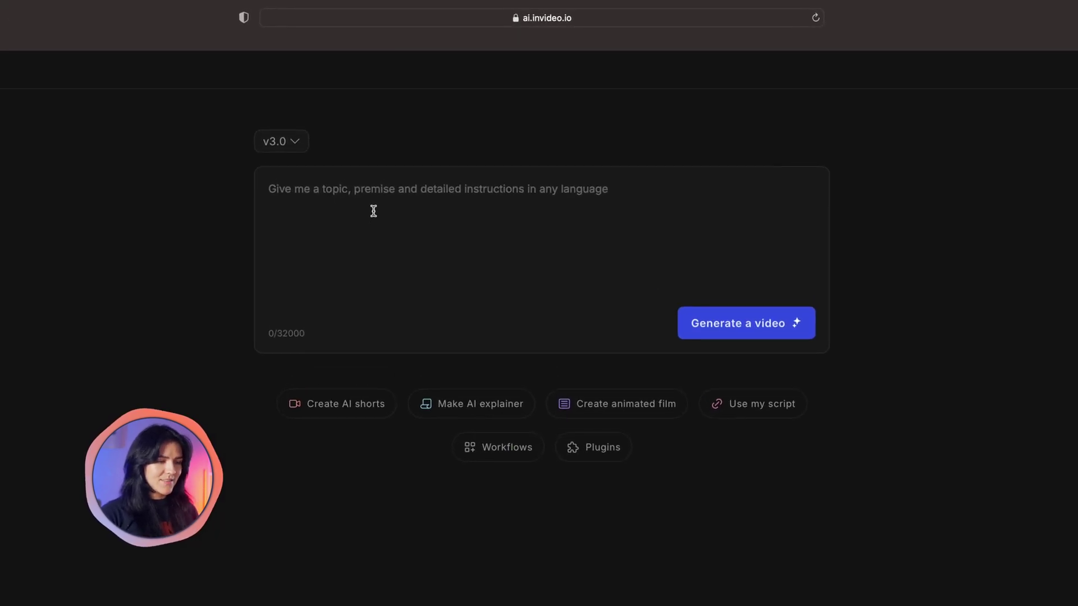
# Step: Paste the prompt for a normal paced TikTok video, a 15-second ad promoting Paris for tourists, and highlight its text
pyautogui.click(387, 201)
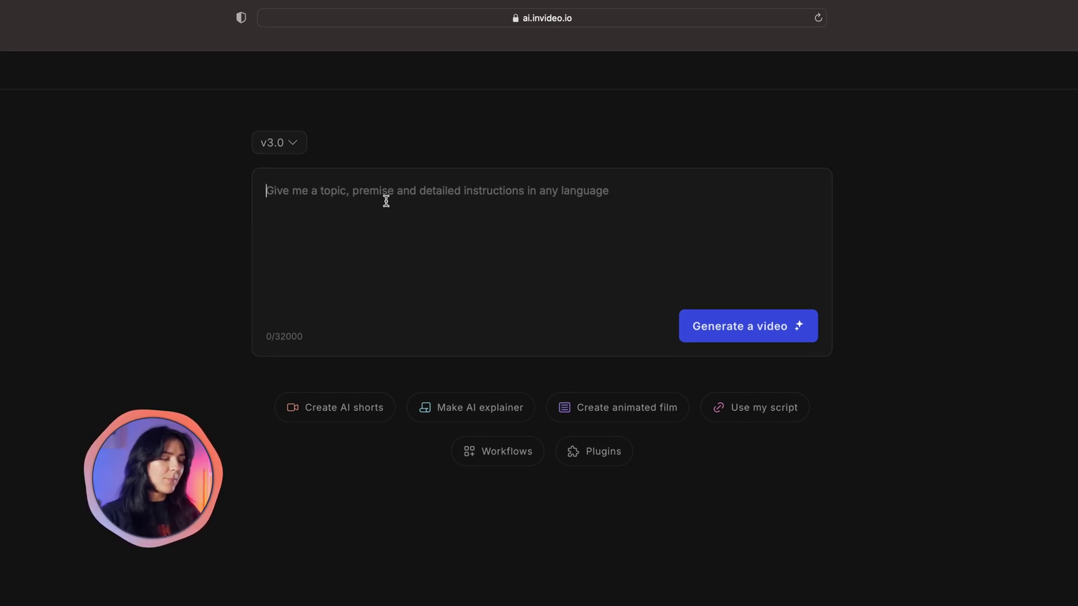
pyautogui.press('super+v')
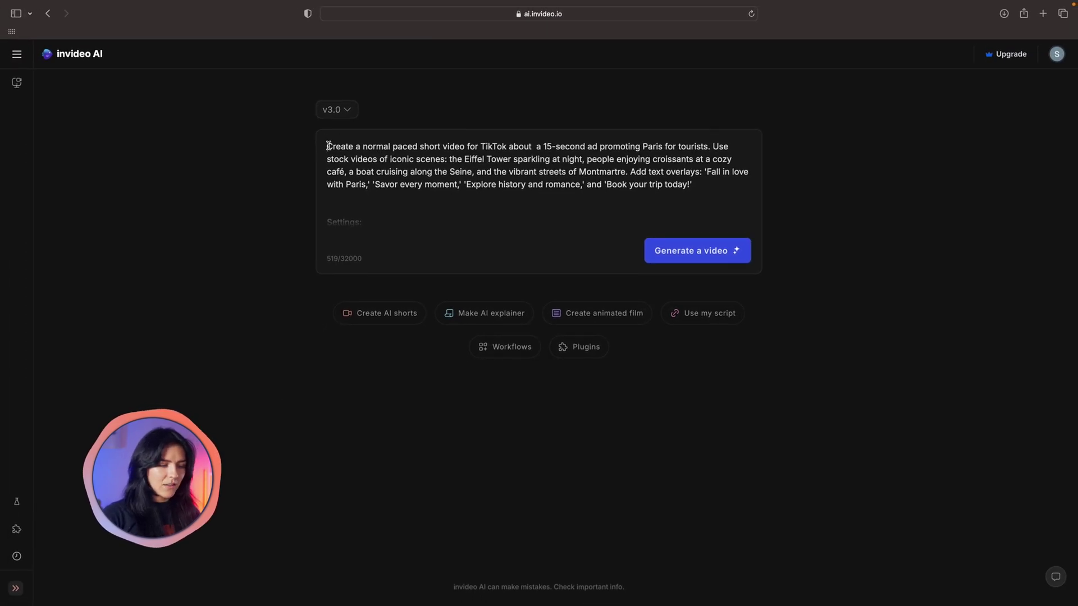
pyautogui.moveTo(328, 145); pyautogui.dragTo(565, 192)
# Step: Start a Create AI shorts video and set it to normal paced for TikTok
pyautogui.click(369, 317)
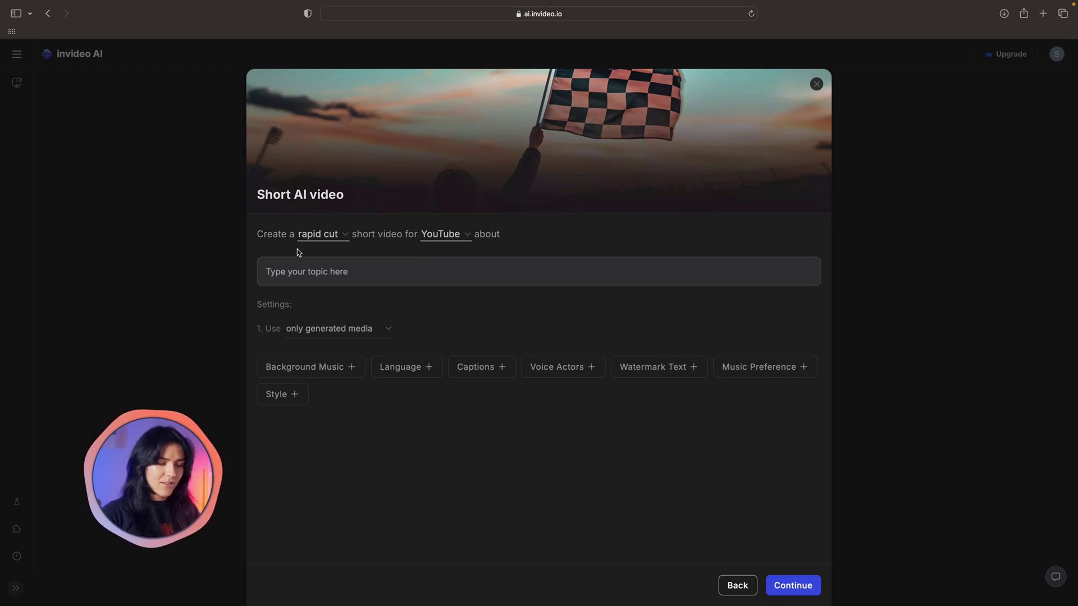
pyautogui.click(341, 238)
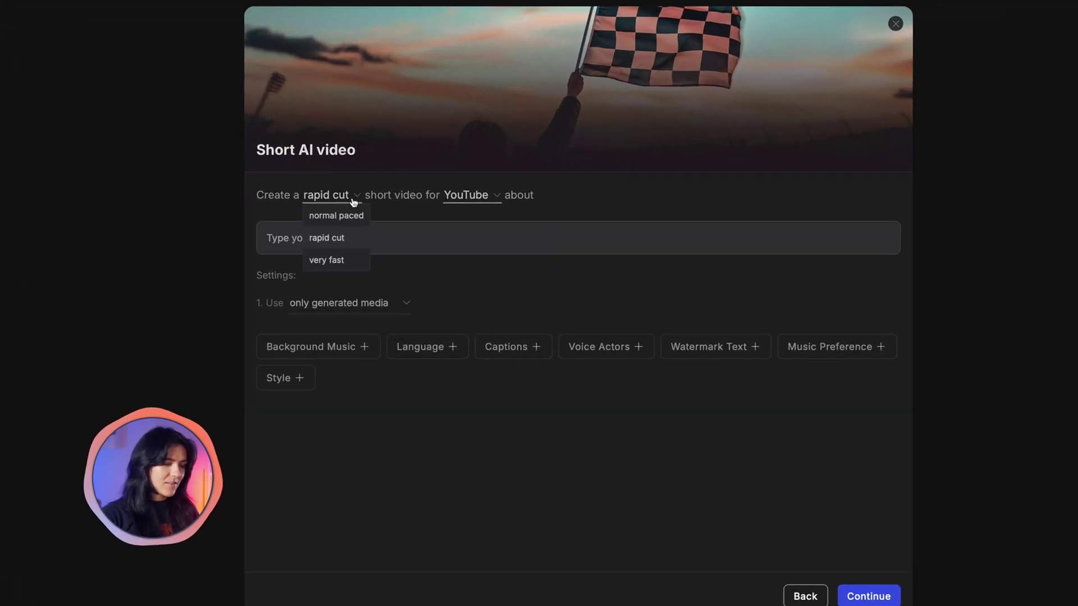
pyautogui.click(337, 218)
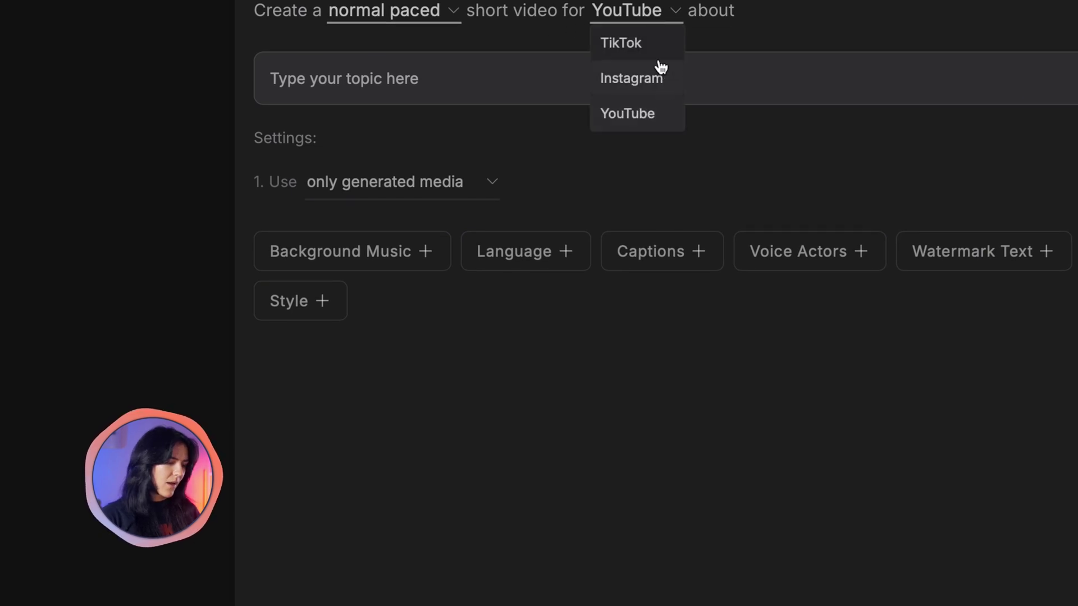
pyautogui.click(620, 43)
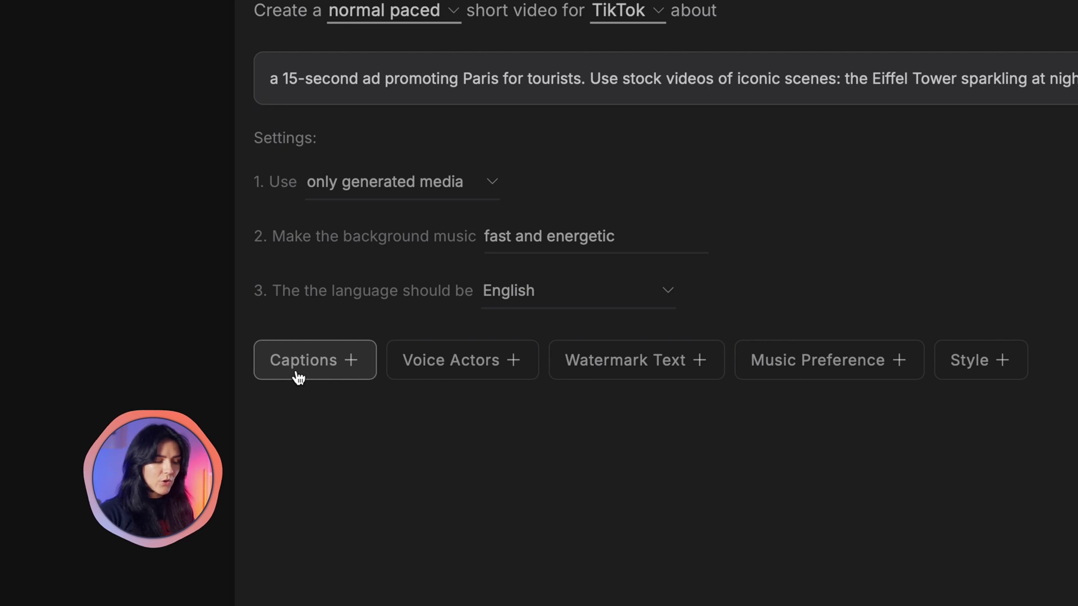
# Step: Add the Captions, Voice Actors and Music Preference settings to the short AI video
pyautogui.click(298, 377)
pyautogui.click(312, 402)
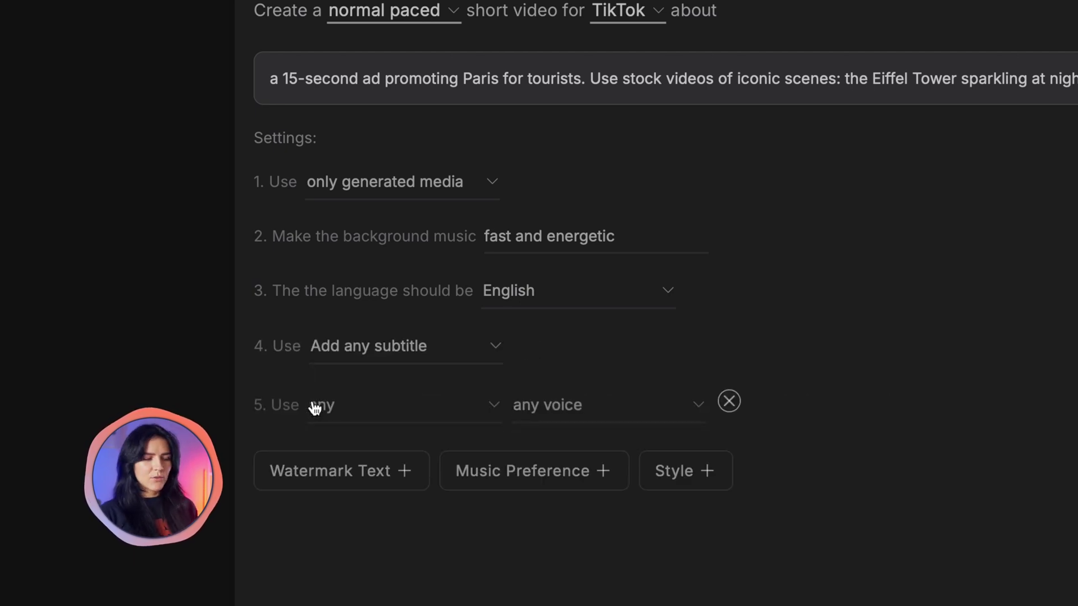
pyautogui.click(551, 473)
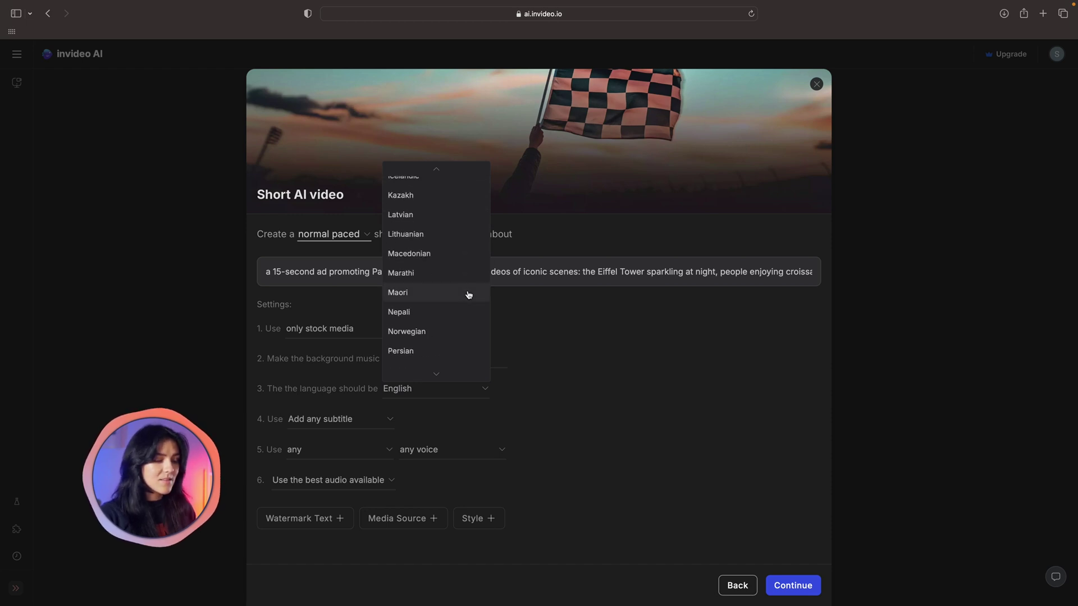
# Step: Review the language and subtitle choices, keeping English and Add any subtitle
pyautogui.scroll(-3, 469, 295)
pyautogui.scroll(10, 472, 314)
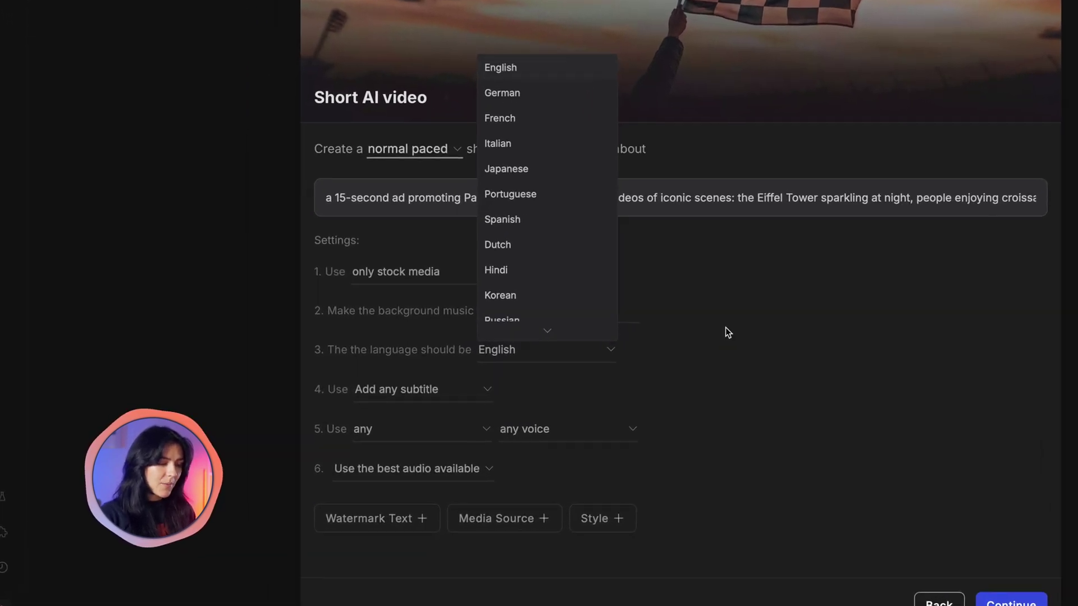
pyautogui.click(772, 350)
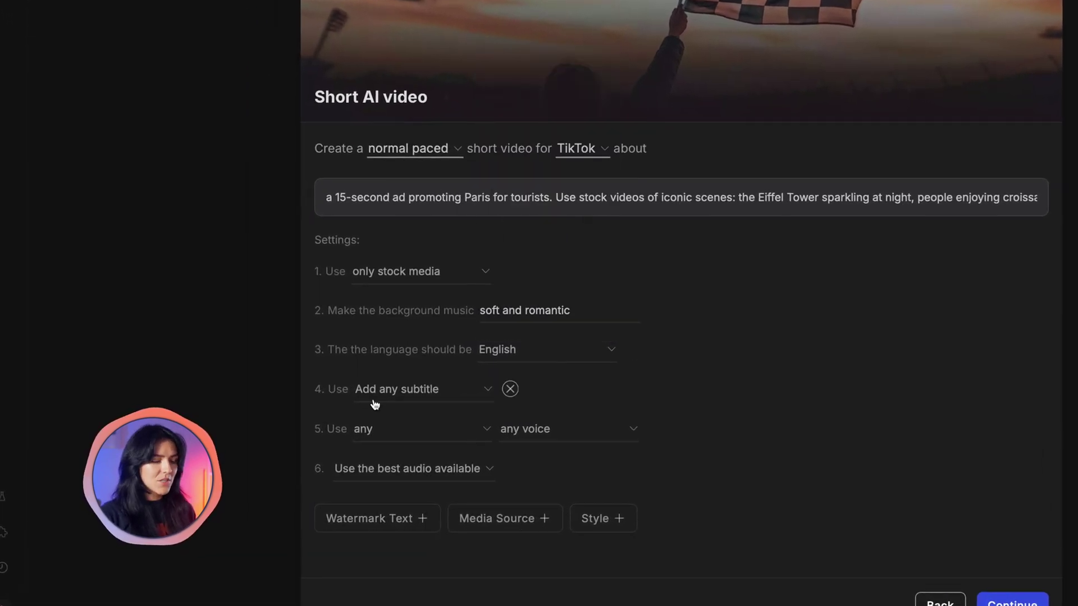
pyautogui.click(469, 396)
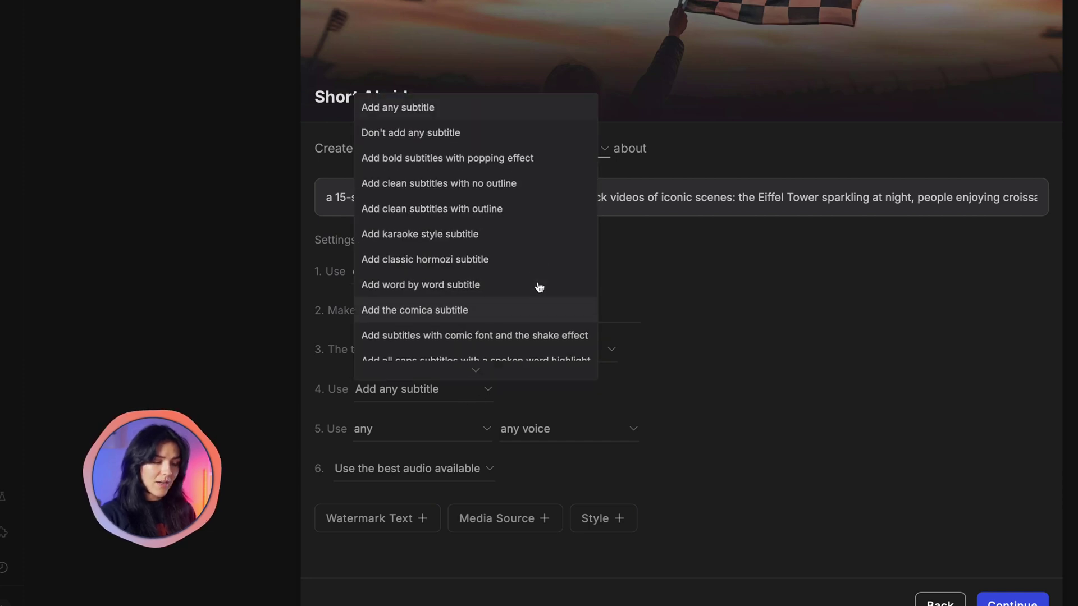
pyautogui.click(478, 112)
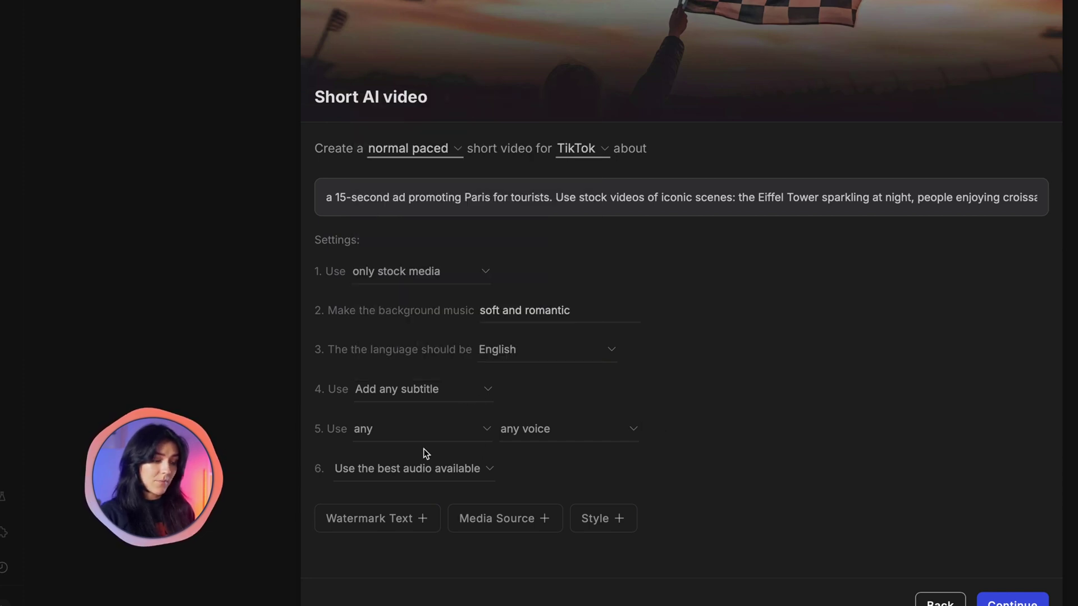
# Step: Set the narrator to a female voice and generate the Paris video from the prompt
pyautogui.click(438, 510)
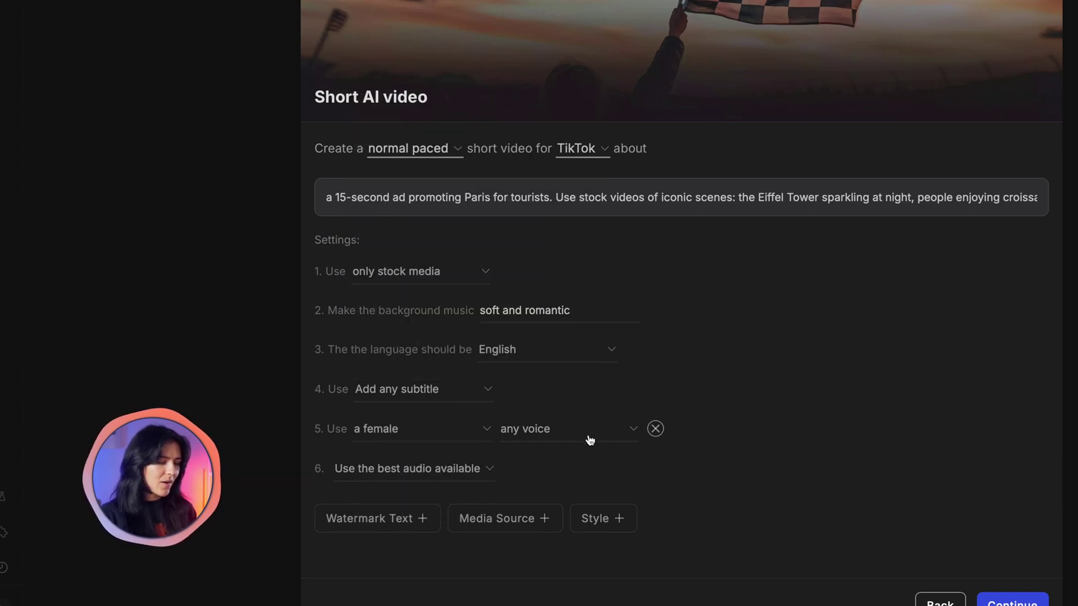
pyautogui.click(590, 432)
pyautogui.scroll(-5, 614, 356)
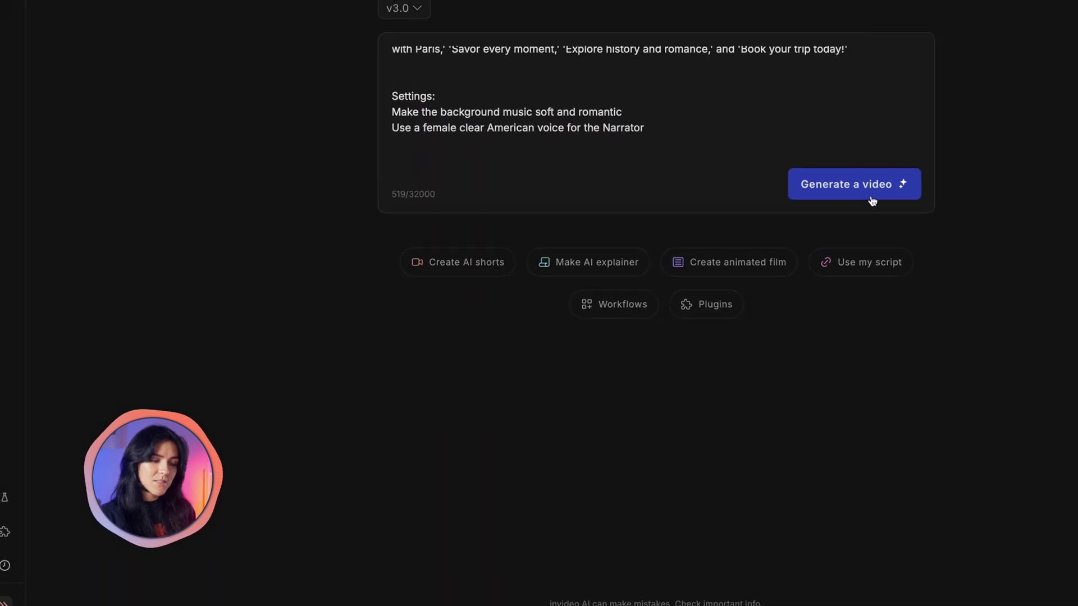
pyautogui.click(713, 249)
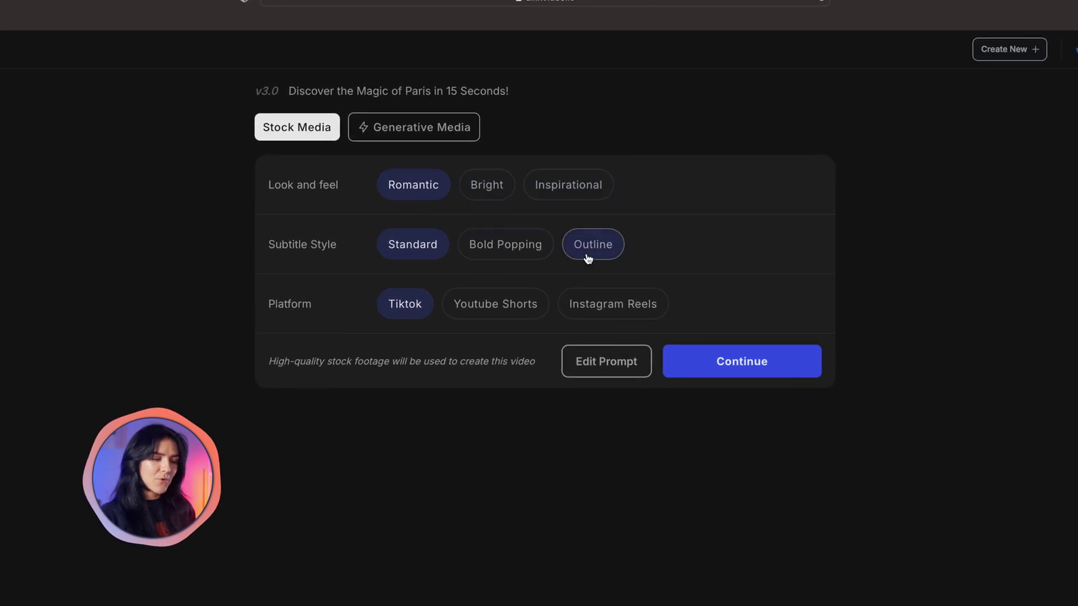
# Step: Continue with stock media, a Romantic look, Standard subtitles and Tiktok as platform, and play the generated Paris video
pyautogui.click(712, 366)
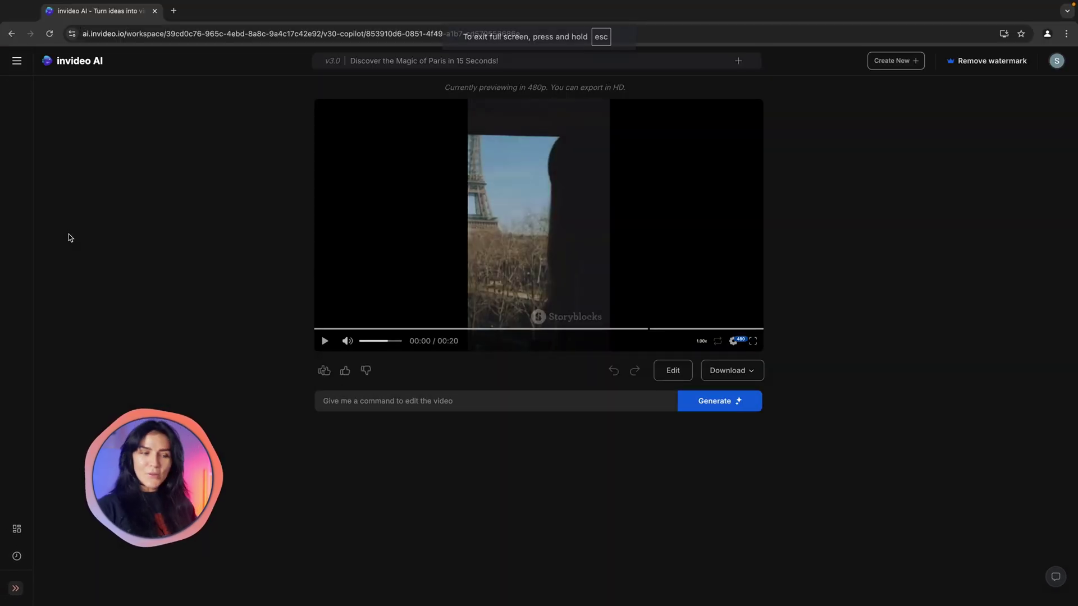
pyautogui.click(324, 341)
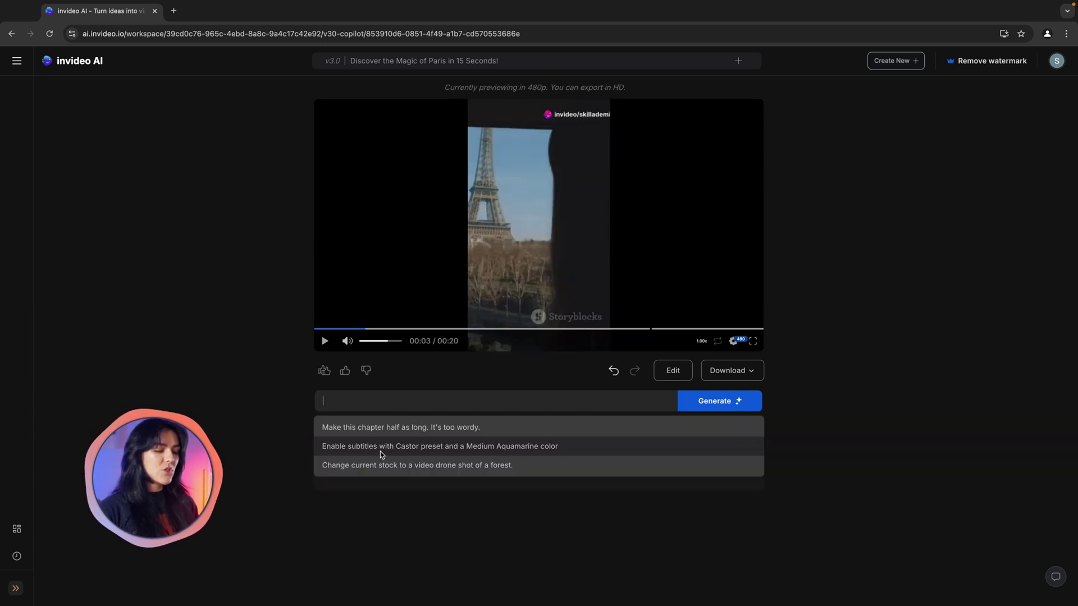
# Step: Give the edit command to enable subtitles for the Paris video and play the updated version
pyautogui.write('eneabl')
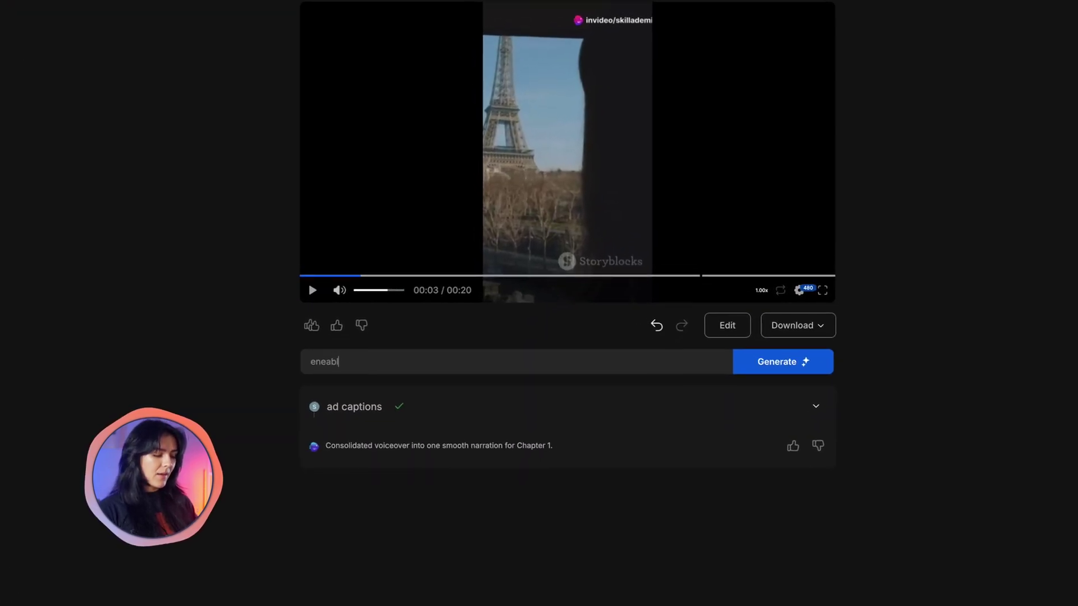
pyautogui.write('e subtitles')
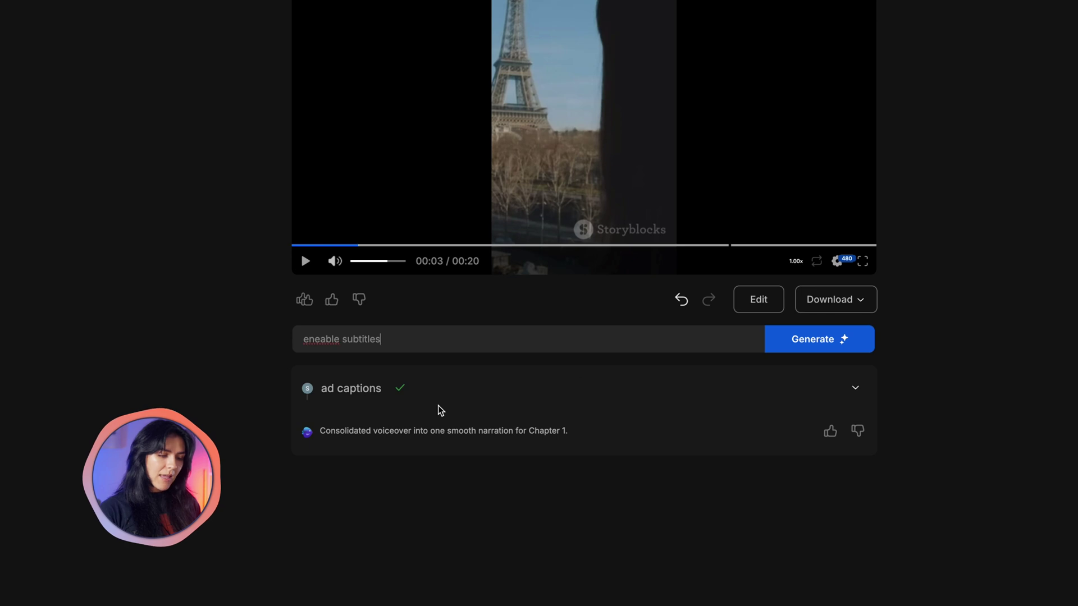
pyautogui.press('Return')
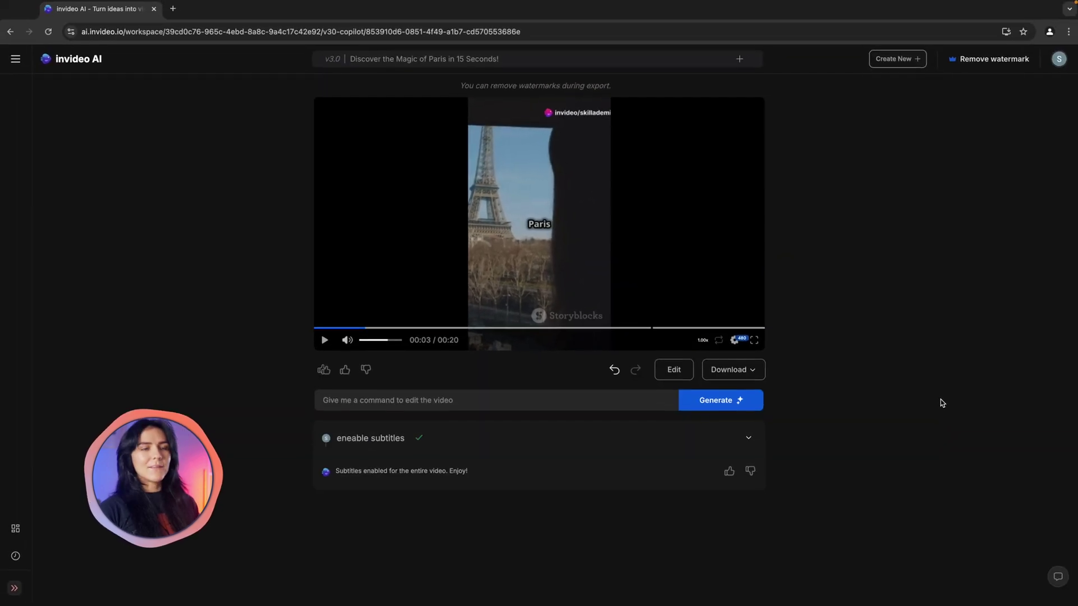
pyautogui.click(326, 342)
# Step: Give the edit command "subtitles on the bottom" and play the updated Paris video
pyautogui.write('subtitles on')
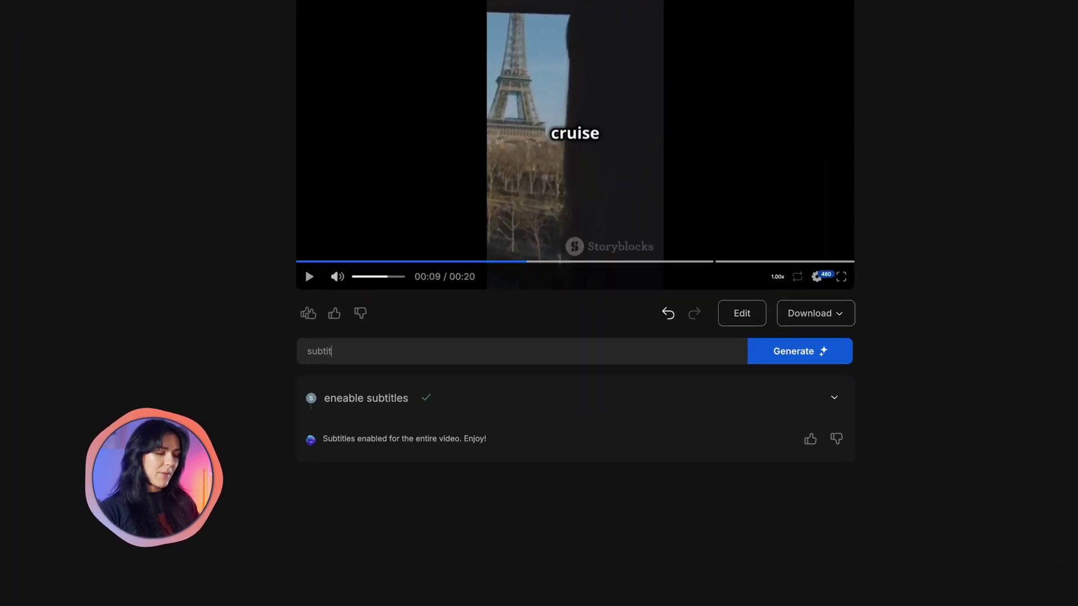
pyautogui.write(' the bottom')
pyautogui.click(786, 338)
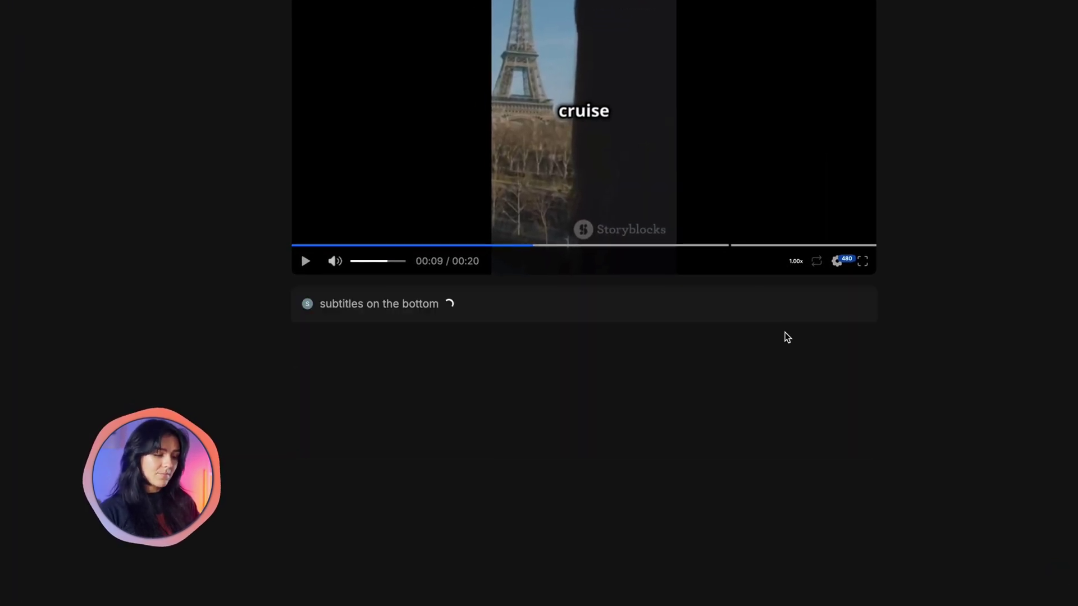
pyautogui.click(305, 262)
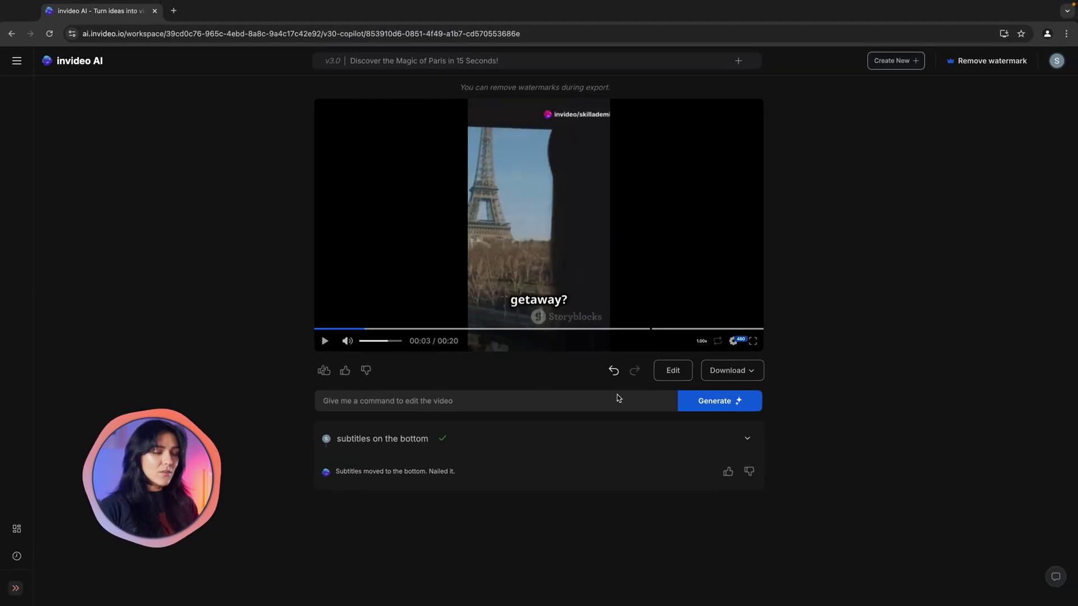
# Step: Open the video for editing and replace Chapter 1's first clip with the purple-sky "Tourists Enjoying A Su..." stock video
pyautogui.click(673, 371)
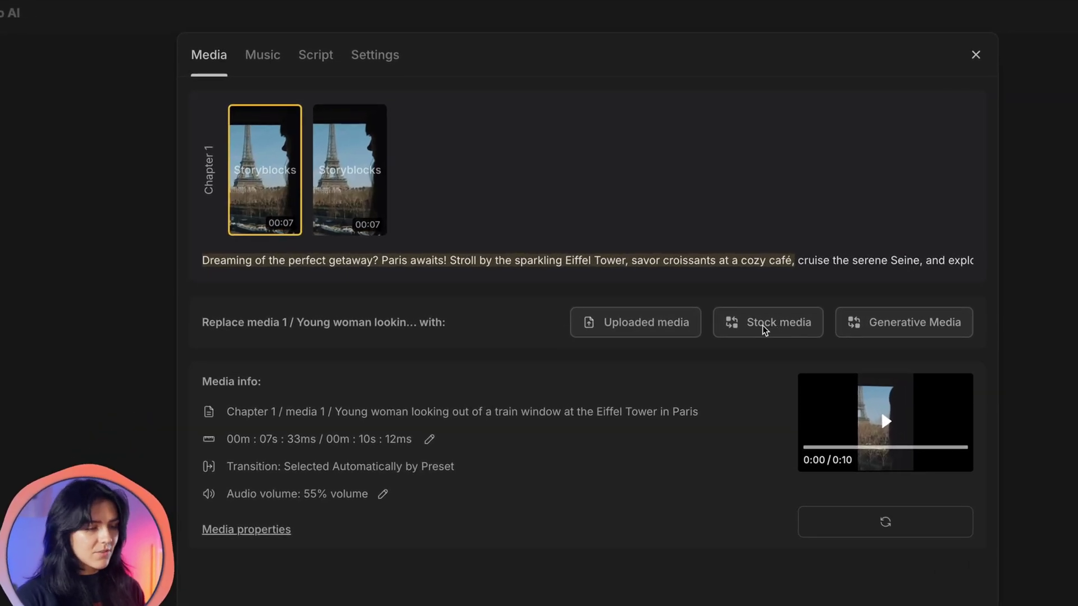
pyautogui.click(764, 324)
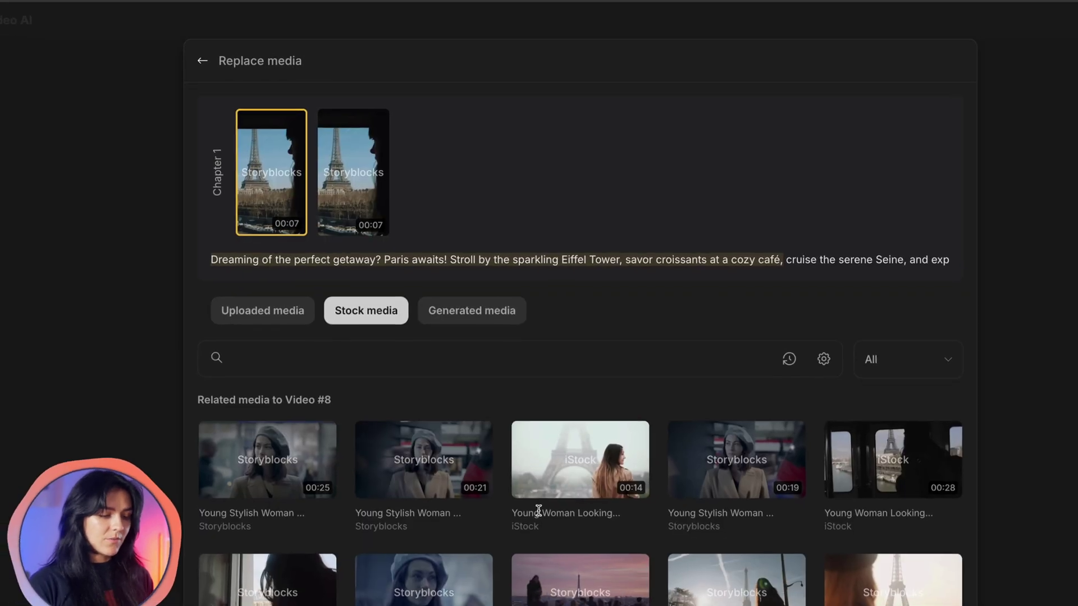
pyautogui.moveTo(584, 522)
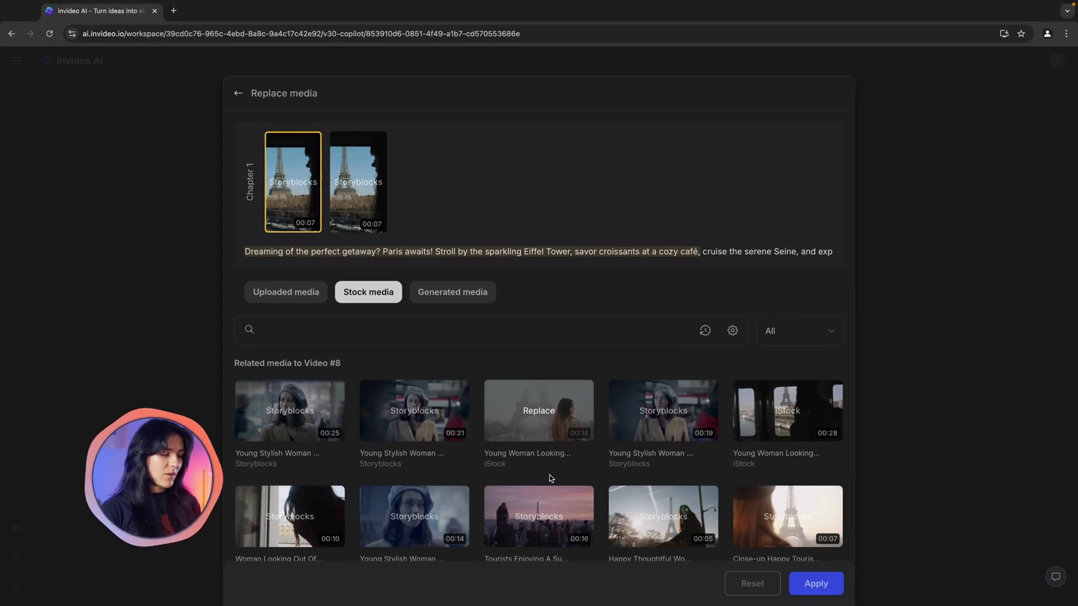
pyautogui.click(546, 508)
# Step: Search the stock media for "paris cafe" as a replacement for Chapter 1's second clip
pyautogui.click(390, 330)
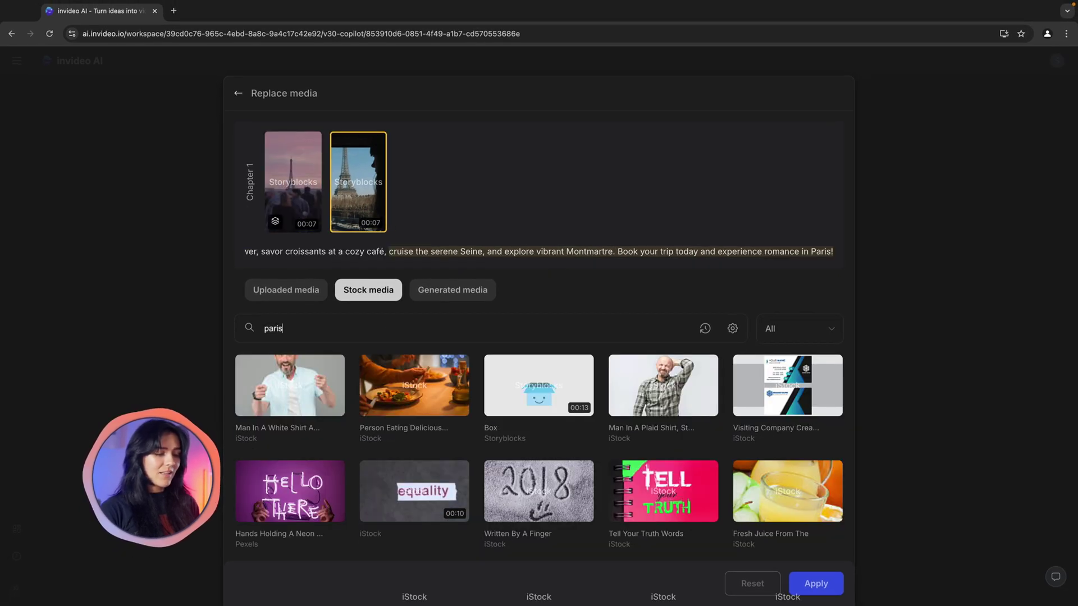
pyautogui.write('paris cafe')
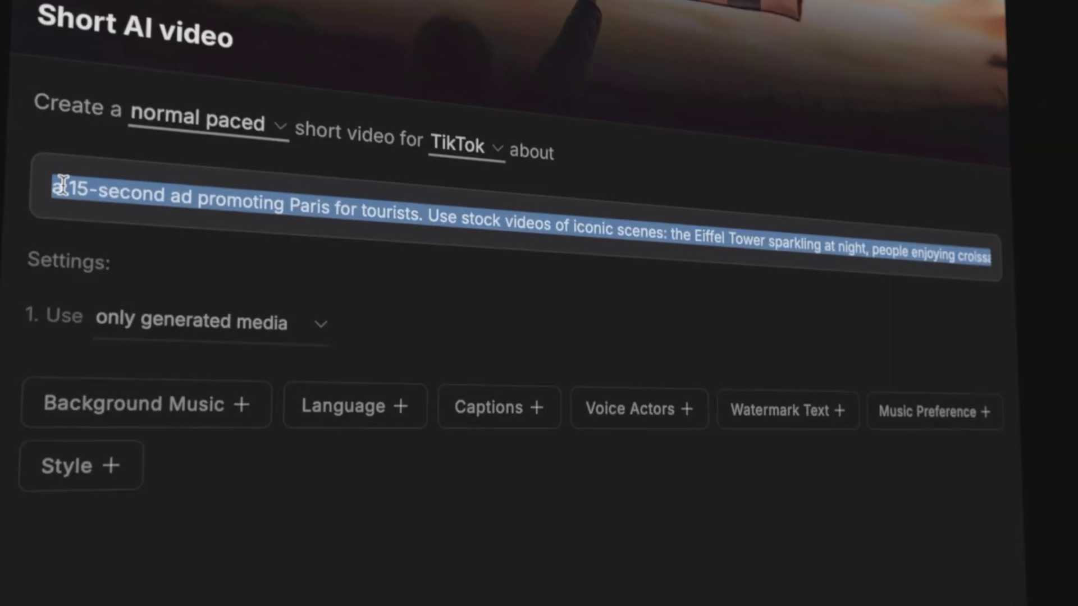
pyautogui.moveTo(35, 193); pyautogui.dragTo(1009, 278)
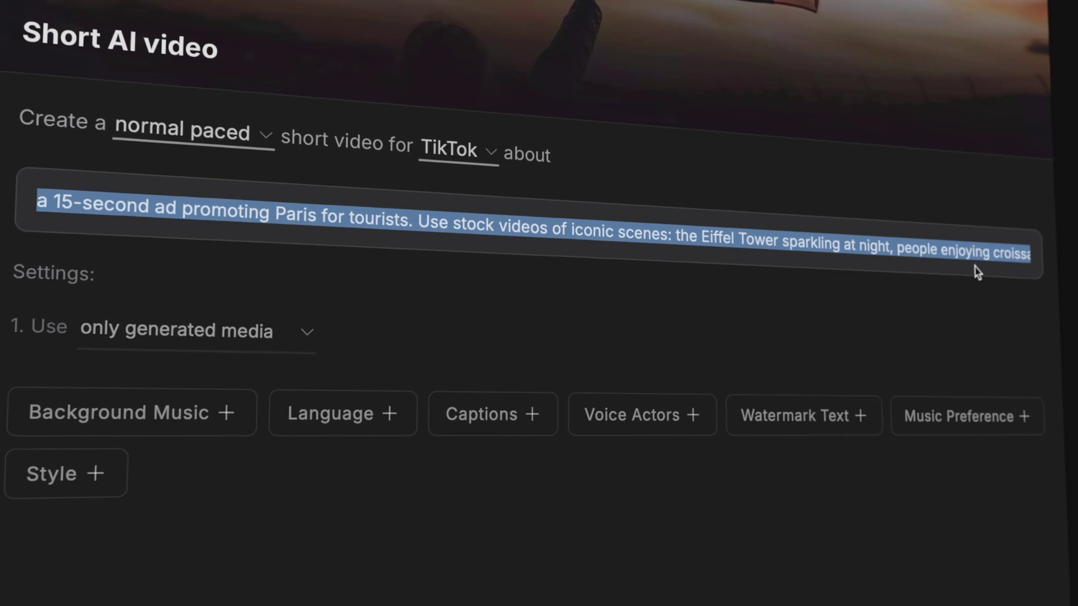
pyautogui.press('End')
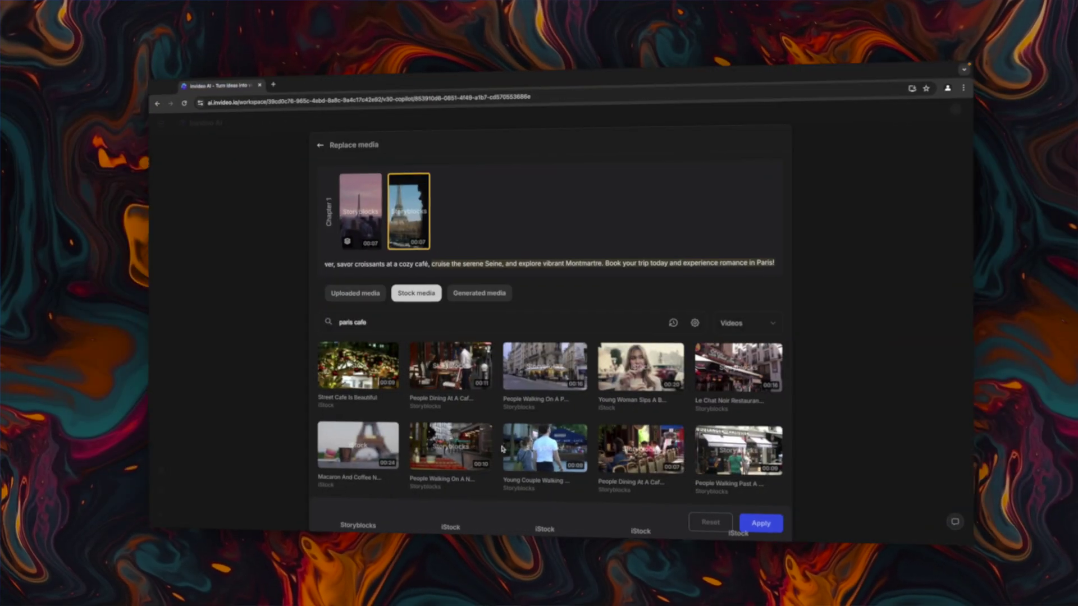
pyautogui.moveTo(754, 369)
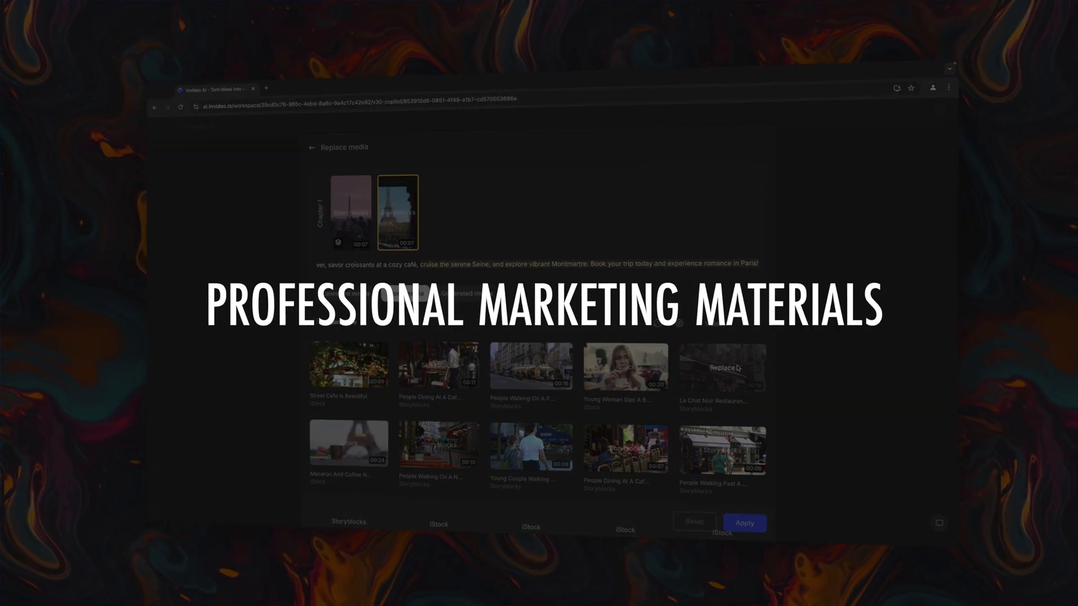